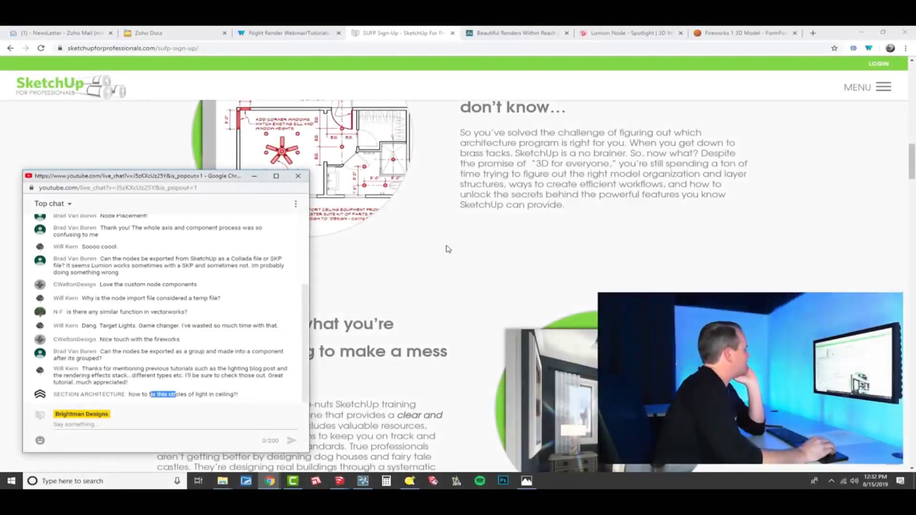
Switch to Photos and view the rendered night image 02.jpg.
{"action": "key", "text": "alt+Tab"}
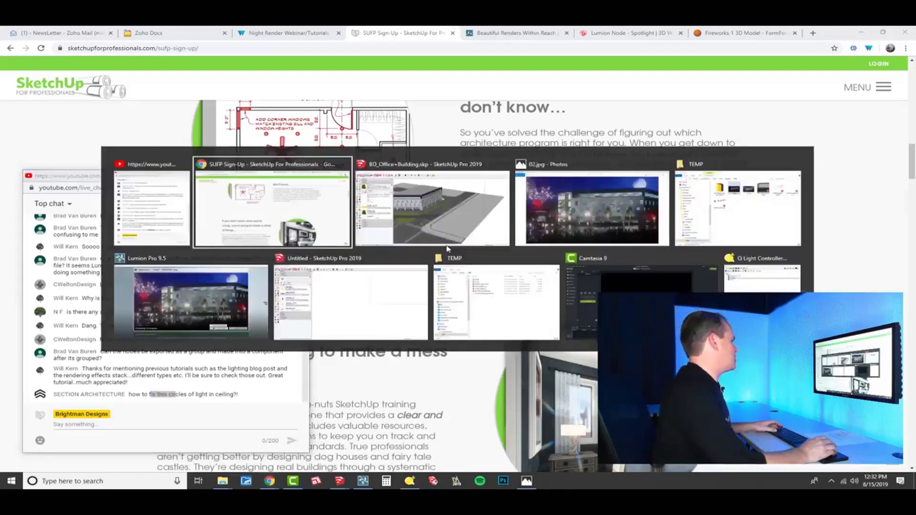
{"action": "key", "text": "alt+Tab"}
{"action": "key", "text": "alt+Tab"}
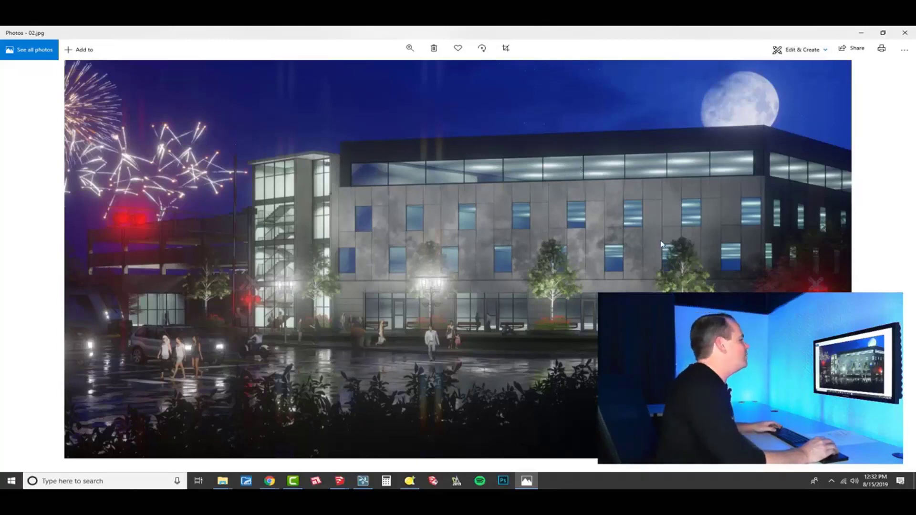
Switch to Lumion, dismiss the completed photo render and return to Build mode.
{"action": "key", "text": "alt+Tab"}
{"action": "key", "text": "alt+Tab"}
{"action": "key", "text": "alt+Tab"}
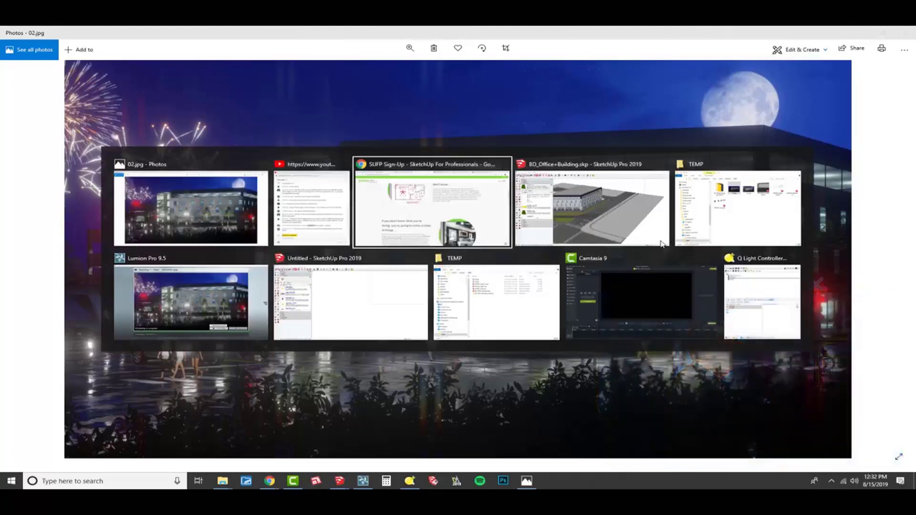
{"action": "key", "text": "alt+Tab"}
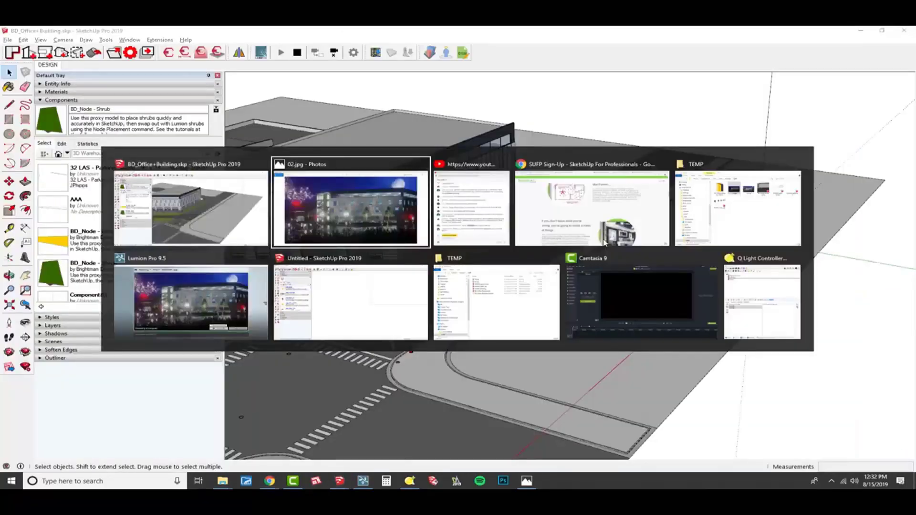
{"action": "key", "text": "alt+Tab"}
{"action": "key", "text": "alt+Tab"}
{"action": "key", "text": "alt+Tab"}
{"action": "key", "text": "alt+Tab"}
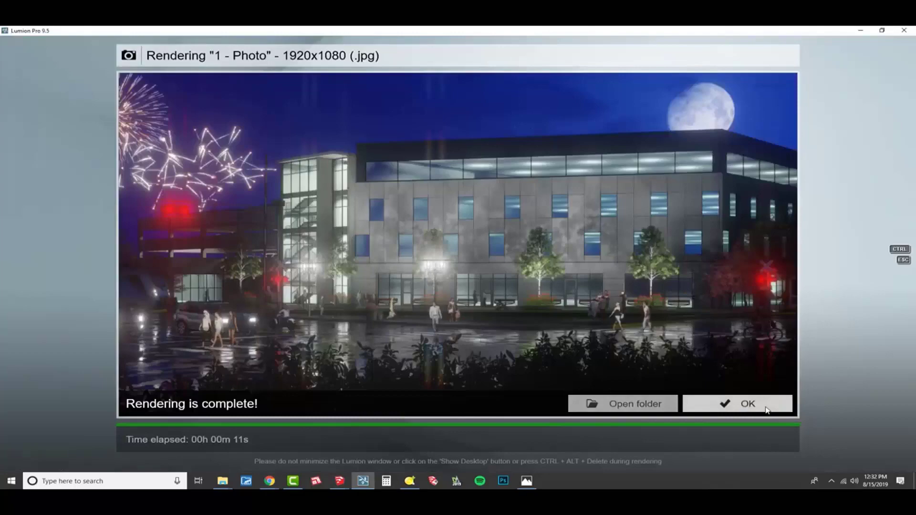
{"action": "left_click", "coordinate": [748, 403]}
{"action": "left_click", "coordinate": [879, 411]}
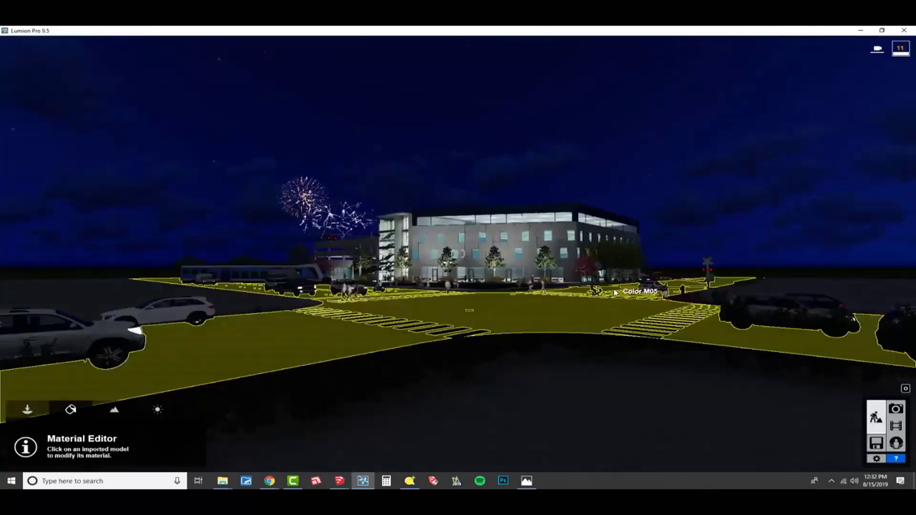
Choose the Area Light from the Lights and Utilities library for placement in the office building scene.
{"action": "right_click_drag", "start_coordinate": [615, 292], "coordinate": [644, 253]}
{"action": "key", "text": "w"}
{"action": "key", "text": "q"}
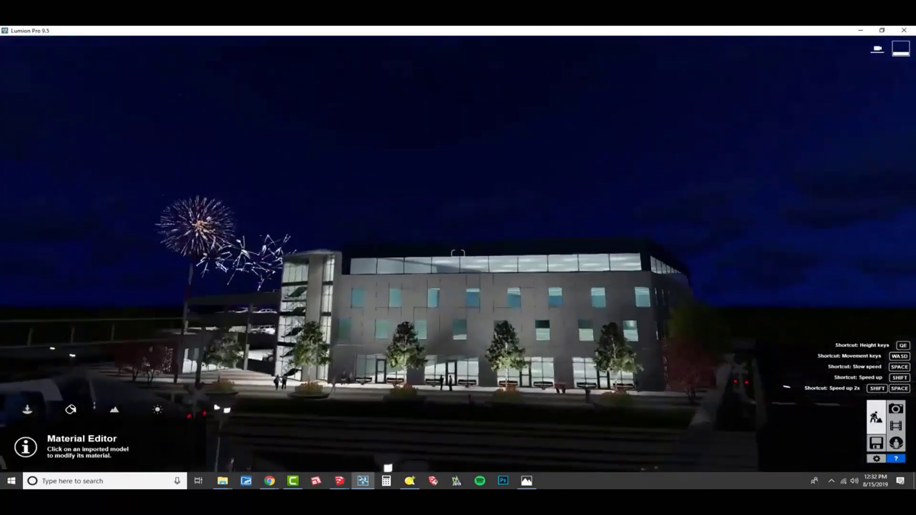
{"action": "key", "text": "w"}
{"action": "key", "text": "q"}
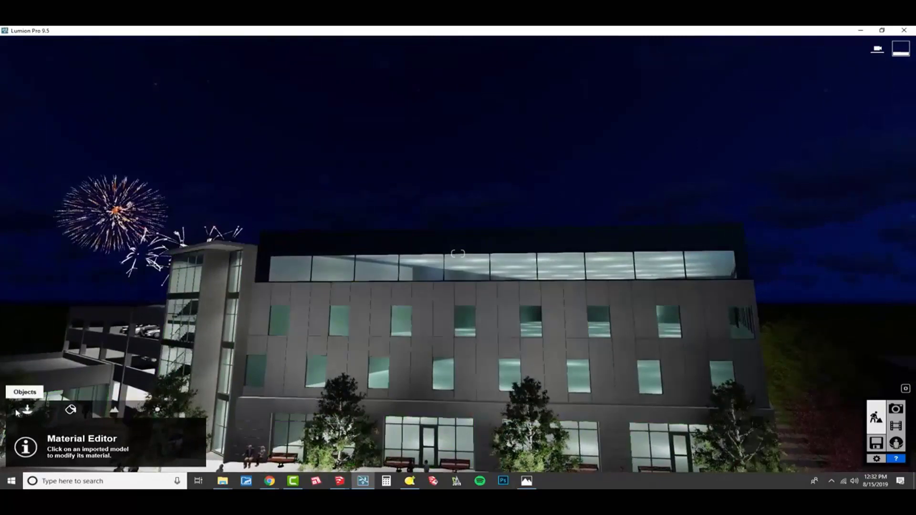
{"action": "left_click", "coordinate": [18, 411]}
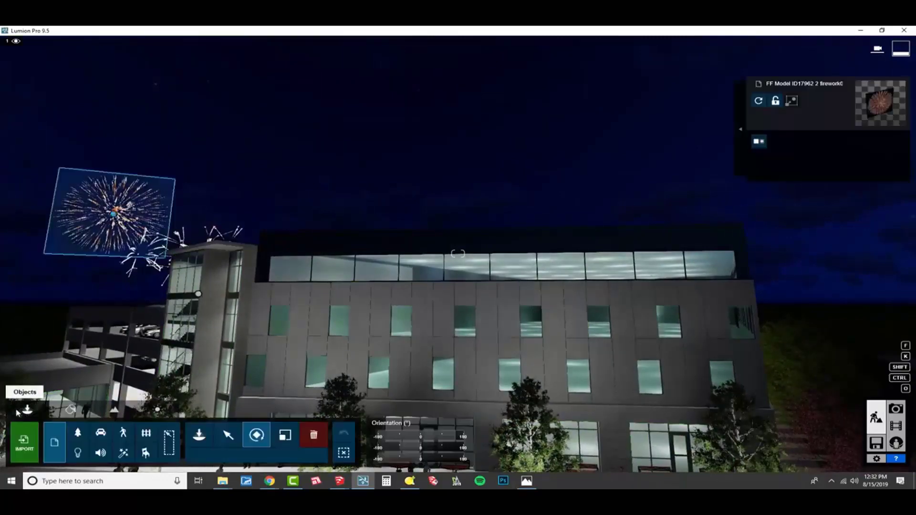
{"action": "left_click", "coordinate": [203, 438]}
{"action": "left_click", "coordinate": [78, 452]}
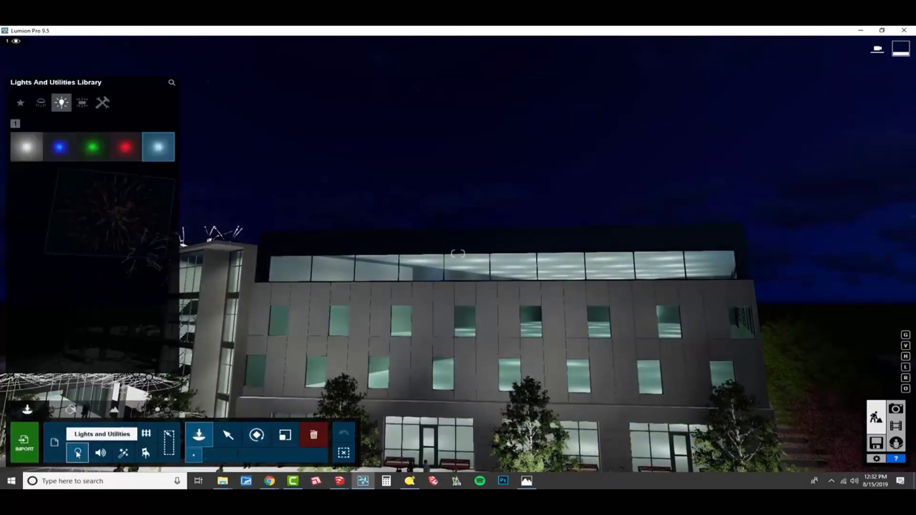
{"action": "left_click", "coordinate": [82, 102]}
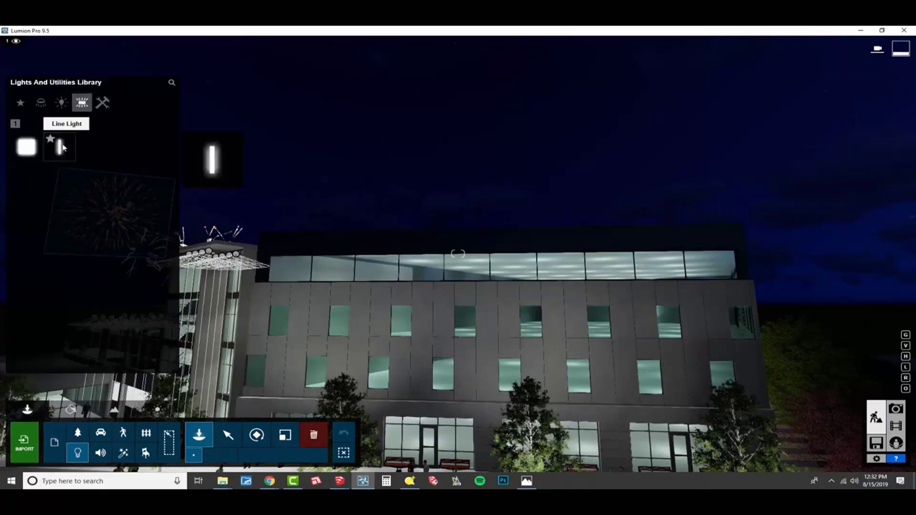
{"action": "left_click", "coordinate": [26, 153]}
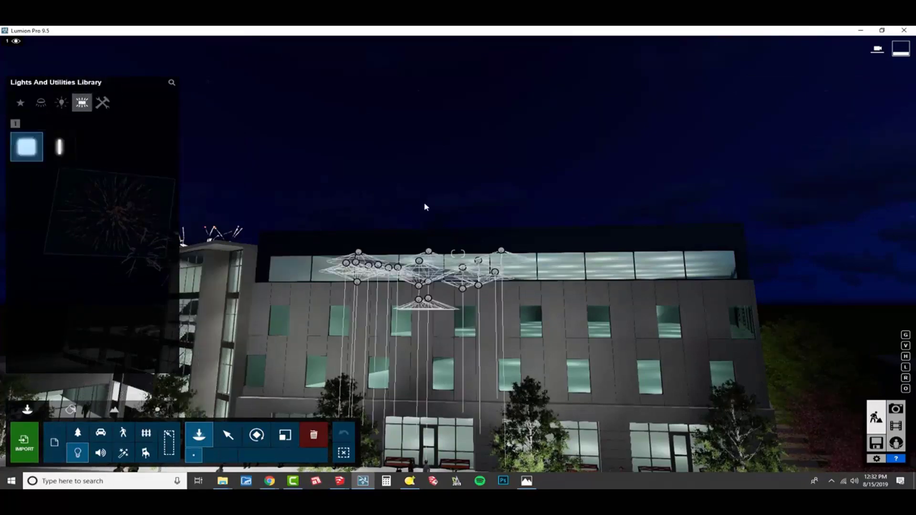
Place an area light near the middle of the office building's flat roof.
{"action": "right_click_drag", "start_coordinate": [425, 206], "coordinate": [425, 382]}
{"action": "key", "text": "q"}
{"action": "right_click_drag", "start_coordinate": [457, 253], "coordinate": [458, 334]}
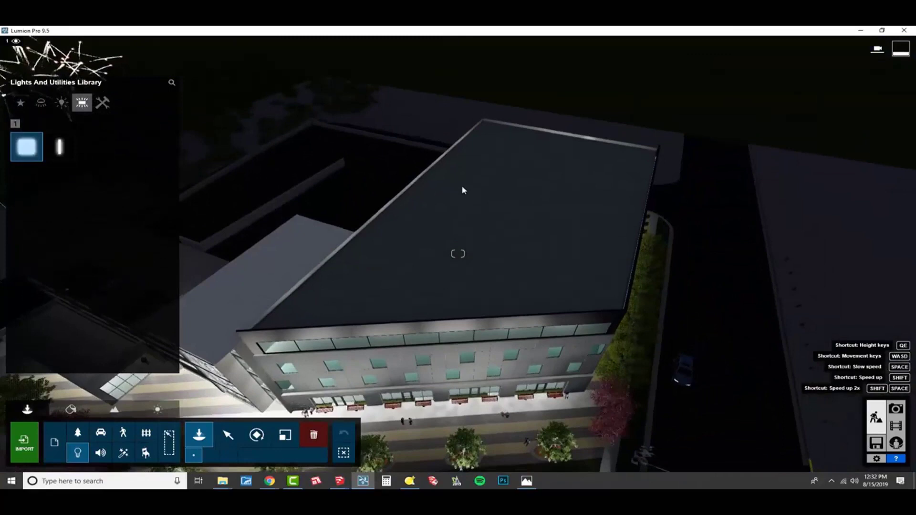
{"action": "left_click", "coordinate": [523, 218]}
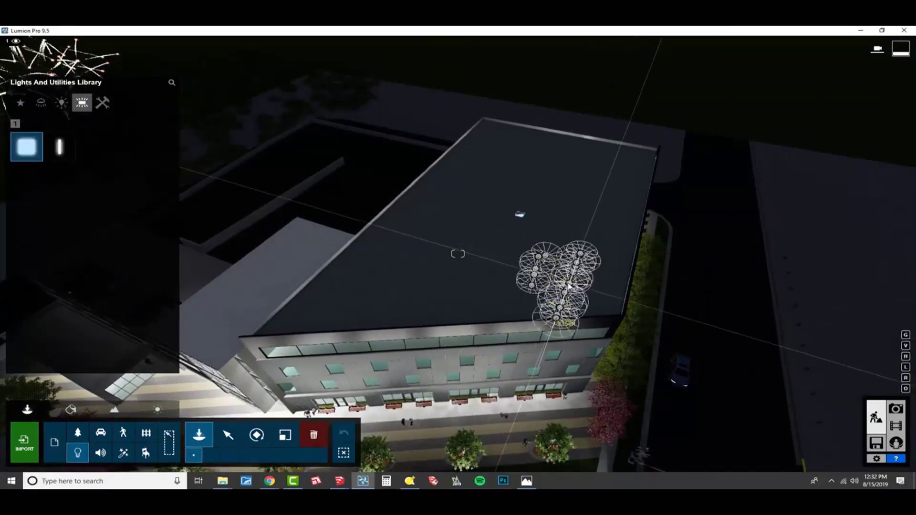
Set the area light's width and length to their maximum and raise it well above the roof.
{"action": "key", "text": "m"}
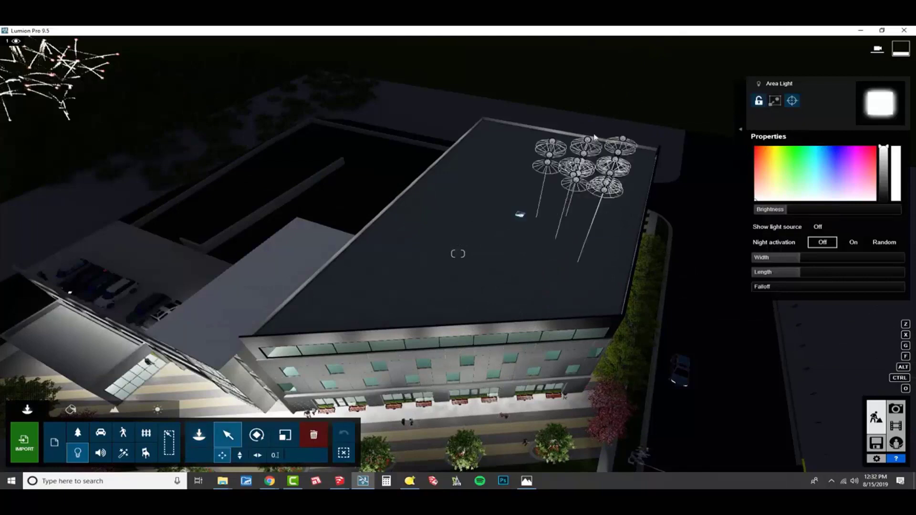
{"action": "left_click_drag", "start_coordinate": [553, 103], "coordinate": [522, 217]}
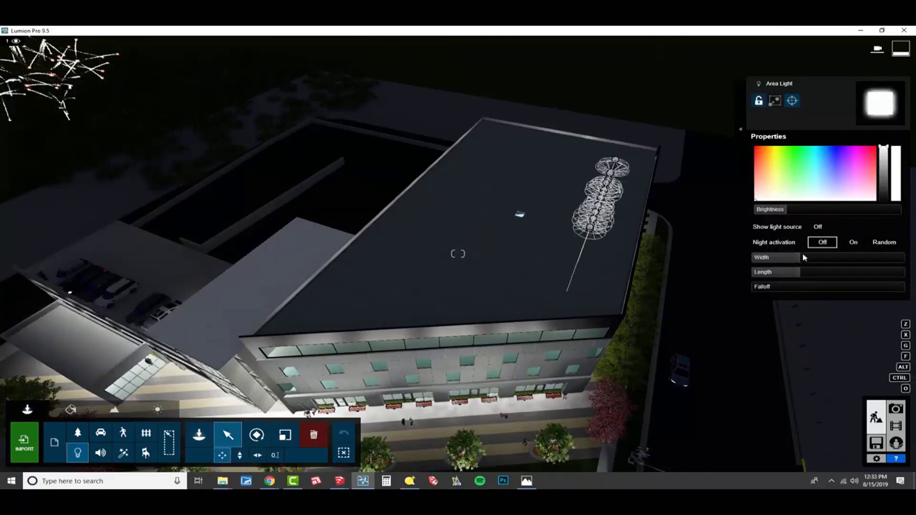
{"action": "left_click_drag", "start_coordinate": [803, 258], "coordinate": [912, 262]}
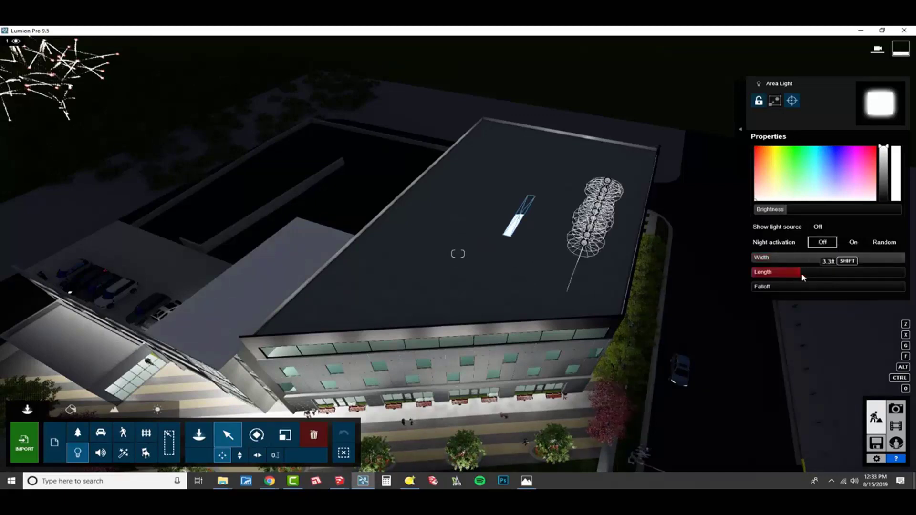
{"action": "left_click_drag", "start_coordinate": [801, 275], "coordinate": [912, 275]}
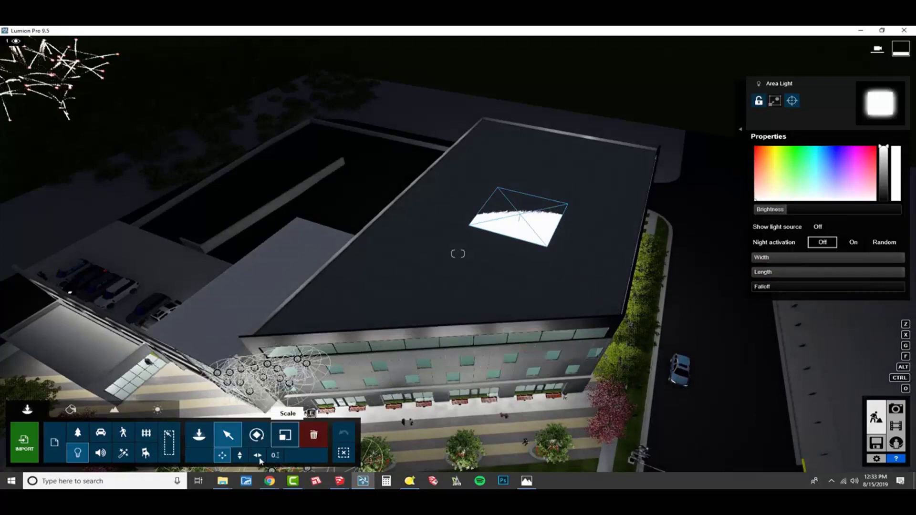
{"action": "left_click", "coordinate": [240, 455]}
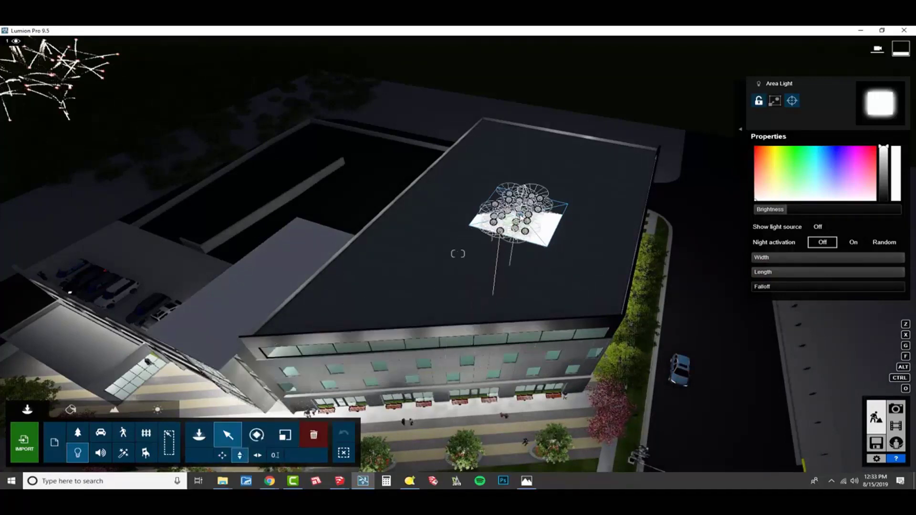
{"action": "left_click_drag", "start_coordinate": [602, 226], "coordinate": [555, 64]}
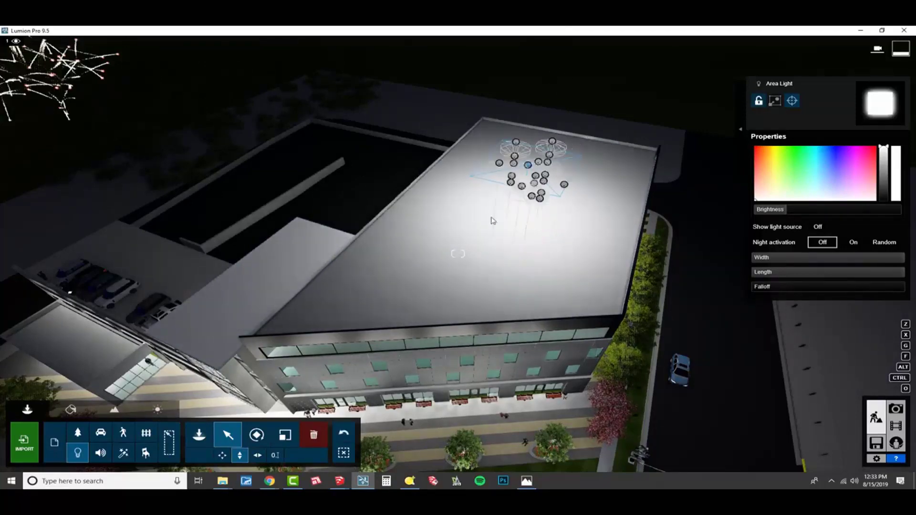
Examine how the raised area light illuminates the roof, facade and plaza from several viewpoints.
{"action": "right_click_drag", "start_coordinate": [492, 220], "coordinate": [554, 160]}
{"action": "key", "text": "w"}
{"action": "key", "text": "e"}
{"action": "right_click_drag", "start_coordinate": [458, 254], "coordinate": [457, 190]}
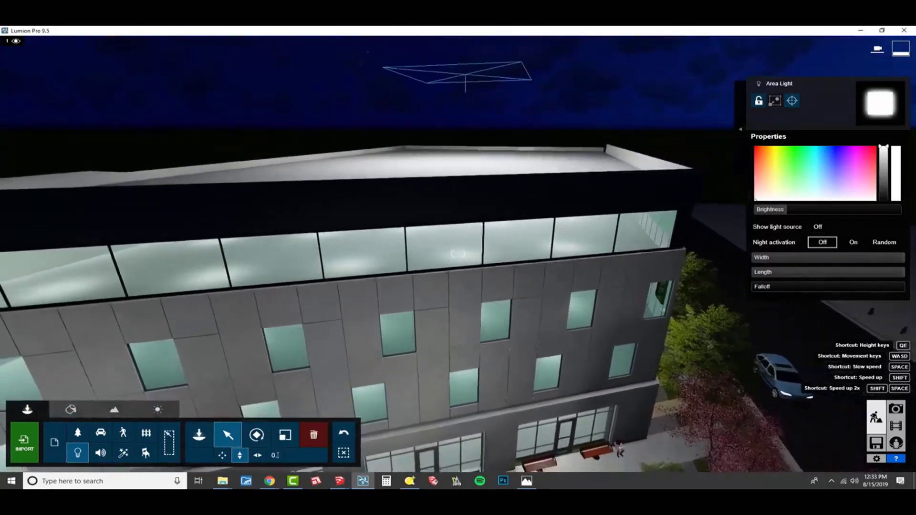
{"action": "key", "text": "e"}
{"action": "right_click_drag", "start_coordinate": [598, 77], "coordinate": [599, 133]}
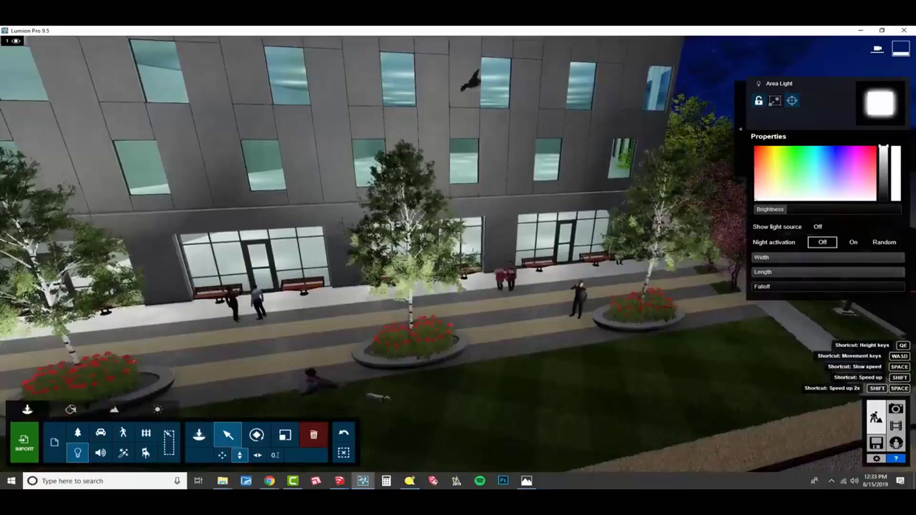
{"action": "key", "text": "q"}
{"action": "right_click_drag", "start_coordinate": [458, 254], "coordinate": [477, 291]}
{"action": "key", "text": "s"}
{"action": "key", "text": "q"}
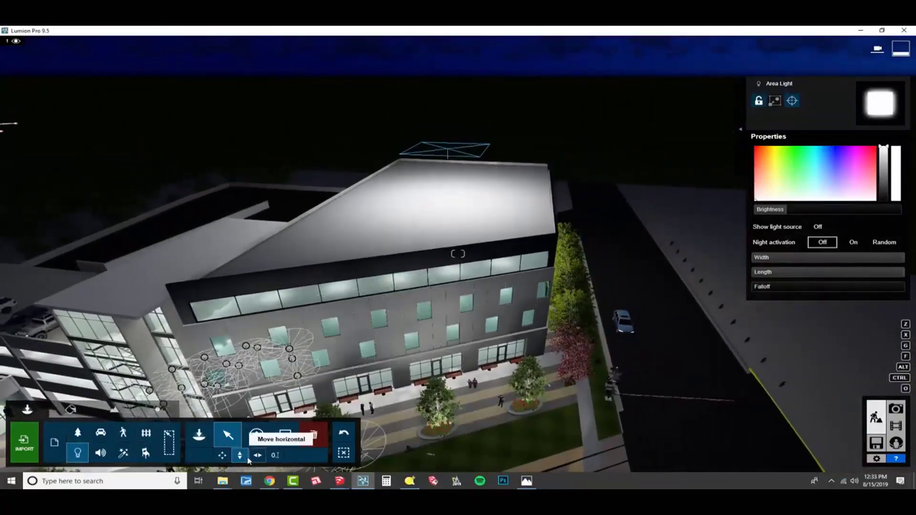
Rotate the area light above the roof so that it shines upward.
{"action": "left_click", "coordinate": [260, 436]}
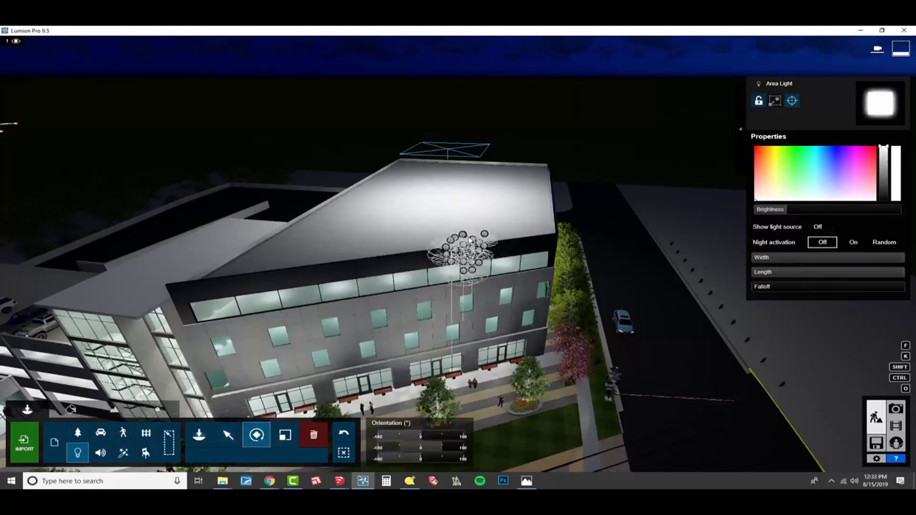
{"action": "mouse_move", "coordinate": [449, 152]}
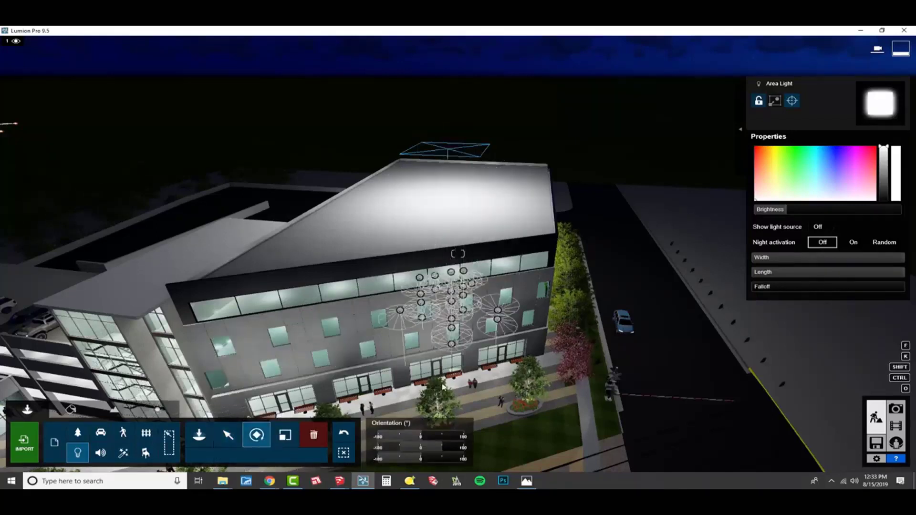
{"action": "mouse_move", "coordinate": [401, 450]}
{"action": "left_mouse_down"}
{"action": "mouse_move", "coordinate": [433, 448]}
{"action": "mouse_move", "coordinate": [400, 446]}
{"action": "left_mouse_up"}
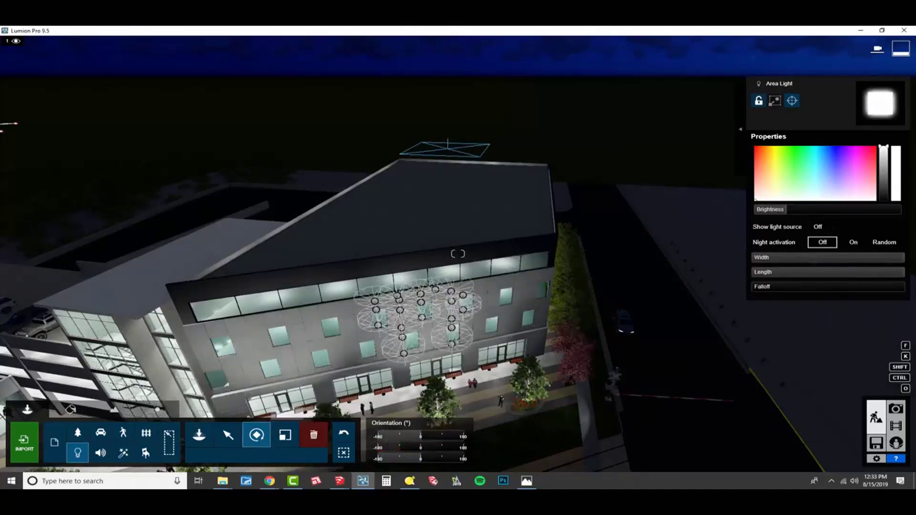
Lower the upward-facing area light into the building to ground-floor level and adjust its brightness.
{"action": "right_click_drag", "start_coordinate": [458, 253], "coordinate": [433, 333]}
{"action": "key", "text": "e"}
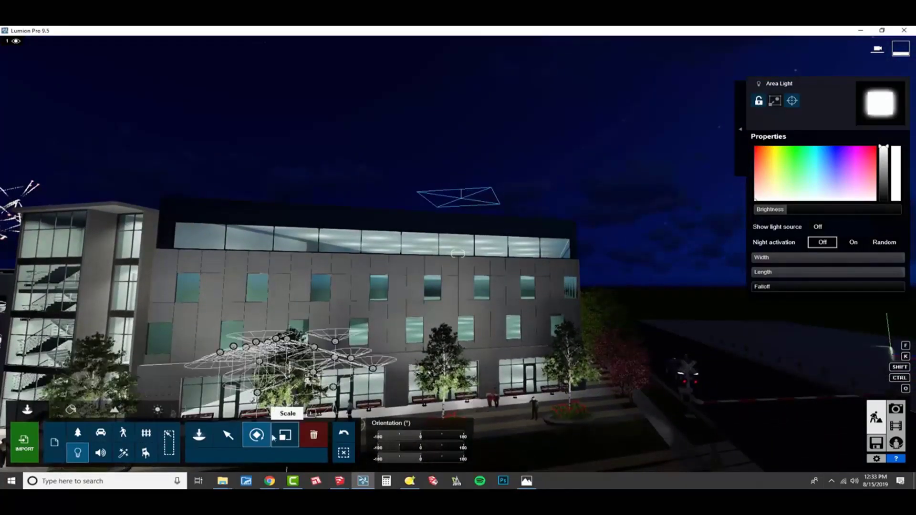
{"action": "left_click", "coordinate": [228, 435]}
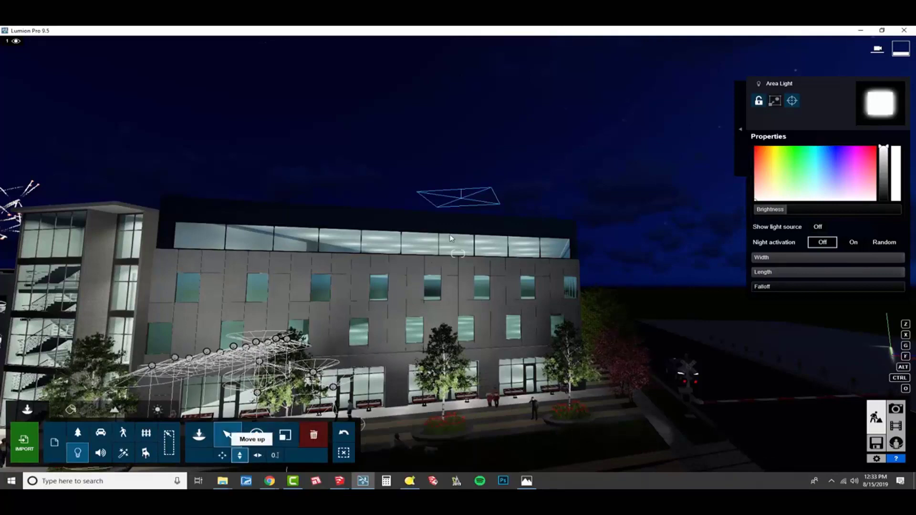
{"action": "mouse_move", "coordinate": [462, 199]}
{"action": "left_click_drag", "start_coordinate": [462, 204], "coordinate": [682, 506]}
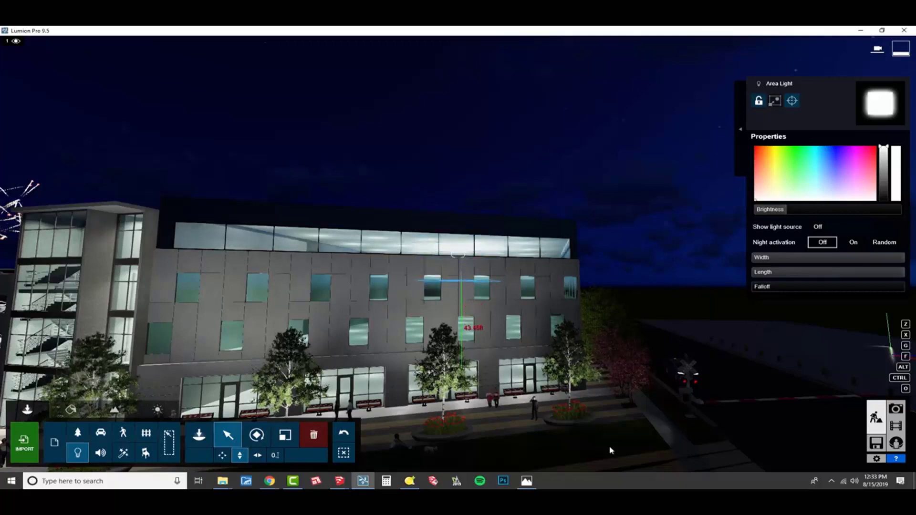
{"action": "left_click_drag", "start_coordinate": [609, 451], "coordinate": [610, 505]}
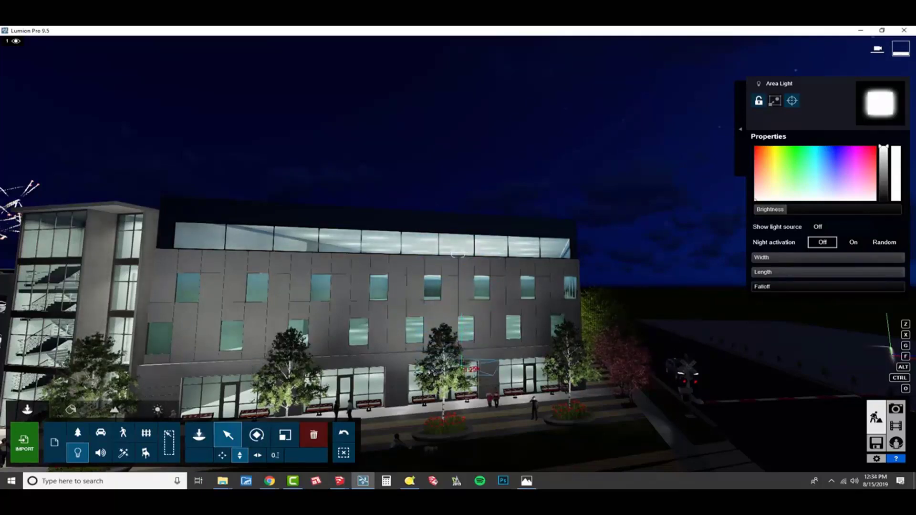
{"action": "left_click_drag", "start_coordinate": [653, 129], "coordinate": [653, 359]}
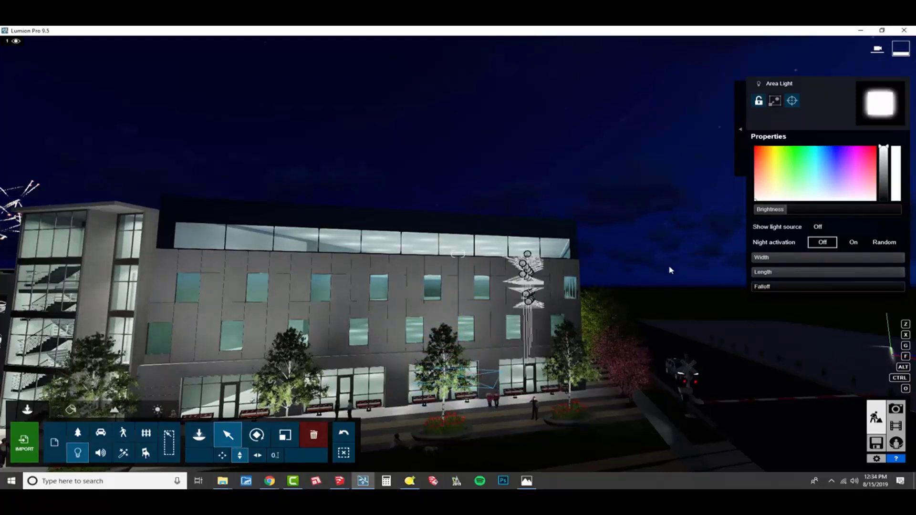
{"action": "left_click_drag", "start_coordinate": [803, 208], "coordinate": [788, 238]}
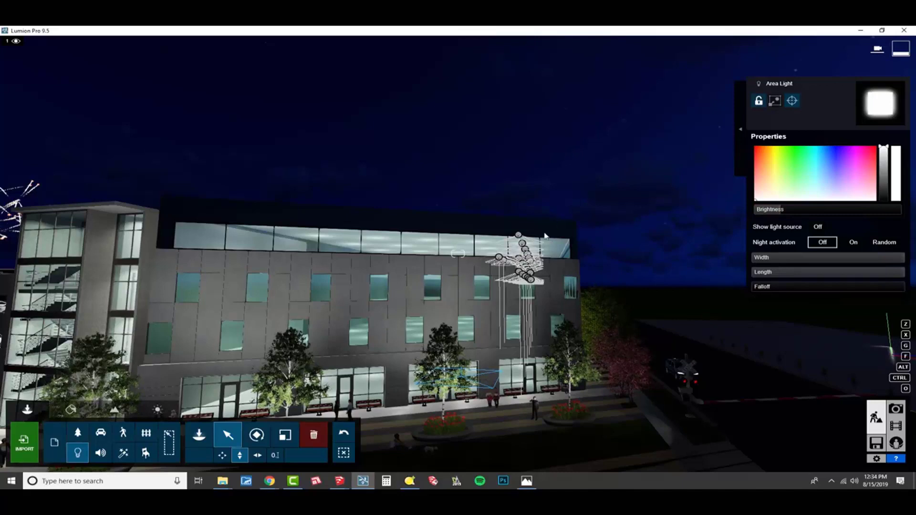
Delete the area light from the ground floor of the office building.
{"action": "left_click", "coordinate": [313, 436]}
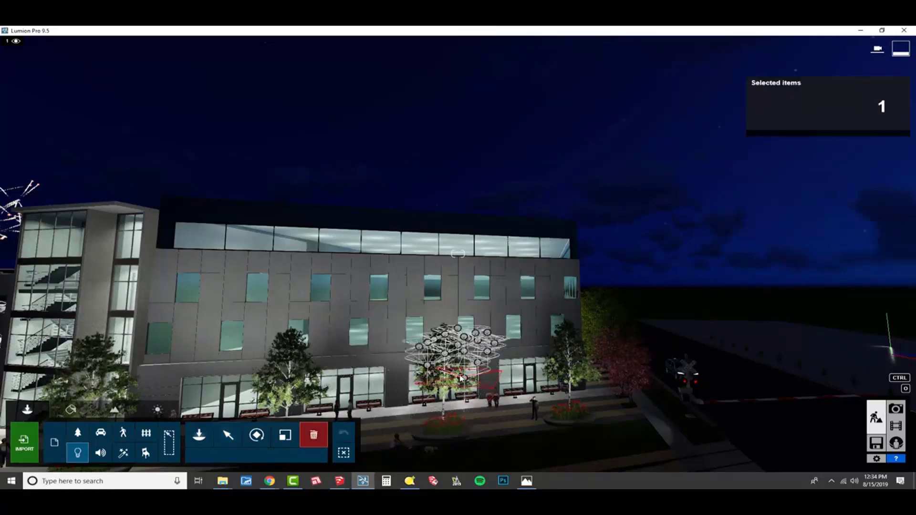
{"action": "left_click", "coordinate": [460, 378]}
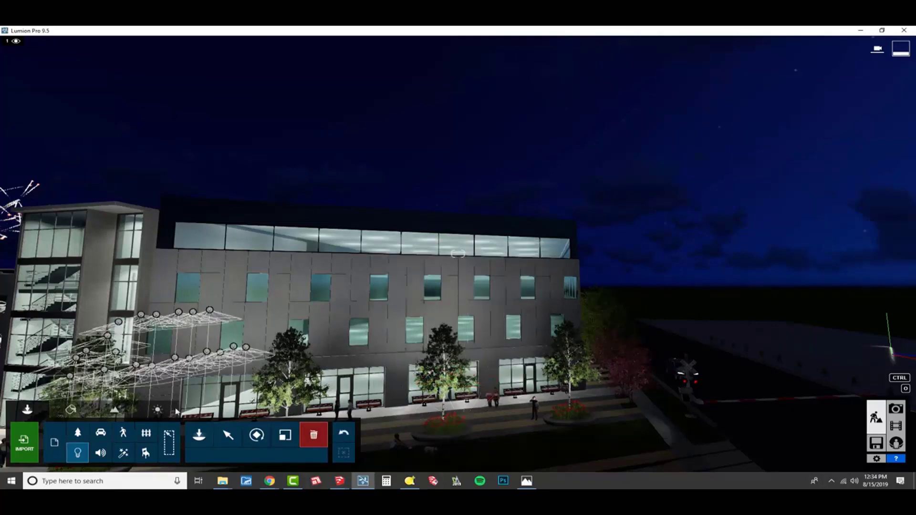
{"action": "left_click", "coordinate": [222, 441]}
{"action": "right_click_drag", "start_coordinate": [334, 287], "coordinate": [458, 282]}
{"action": "key", "text": "w"}
{"action": "key", "text": "s"}
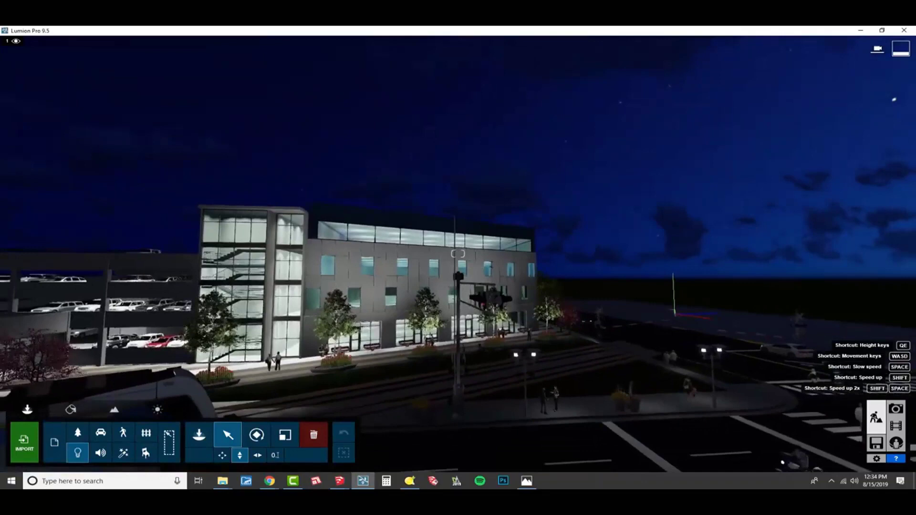
Select all the spotlights inside the office building together and raise their cone angle to the maximum.
{"action": "key", "text": "a"}
{"action": "right_click_drag", "start_coordinate": [384, 217], "coordinate": [422, 218]}
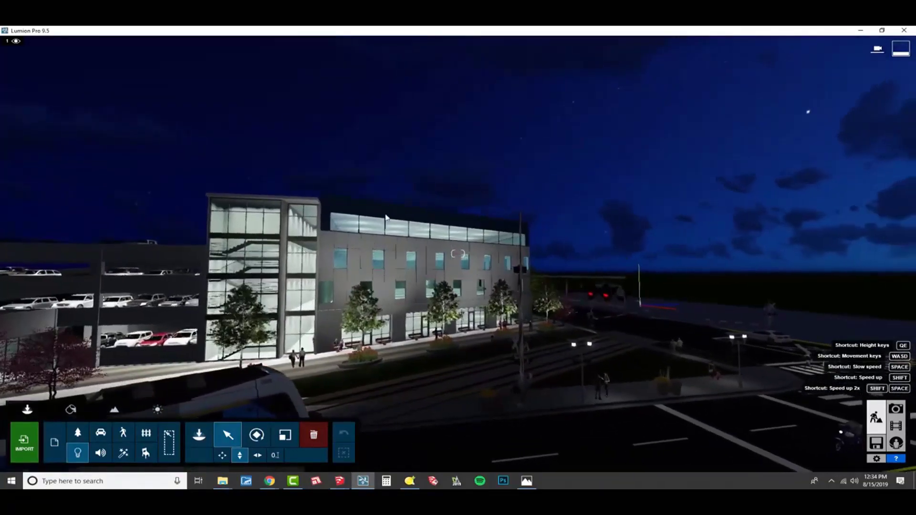
{"action": "left_click_drag", "start_coordinate": [340, 178], "coordinate": [520, 335], "text": "ctrl"}
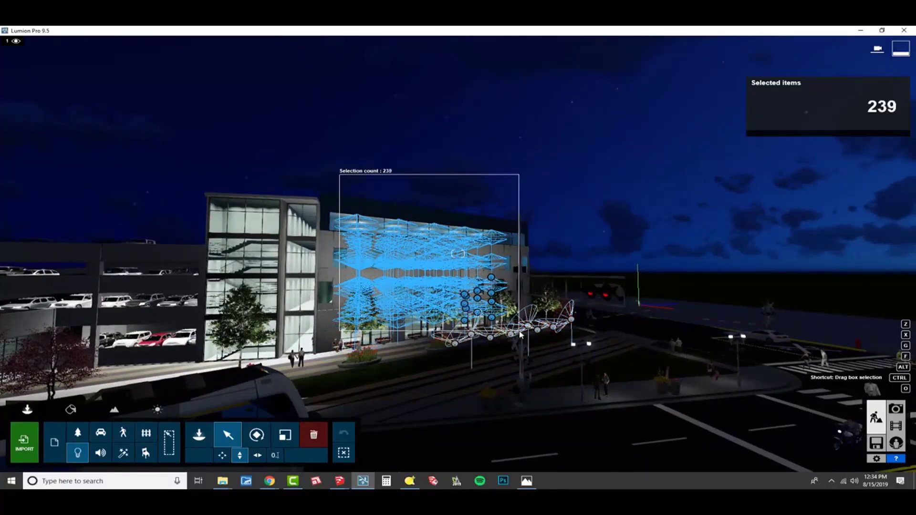
{"action": "left_click_drag", "start_coordinate": [520, 332], "coordinate": [520, 333], "text": "ctrl"}
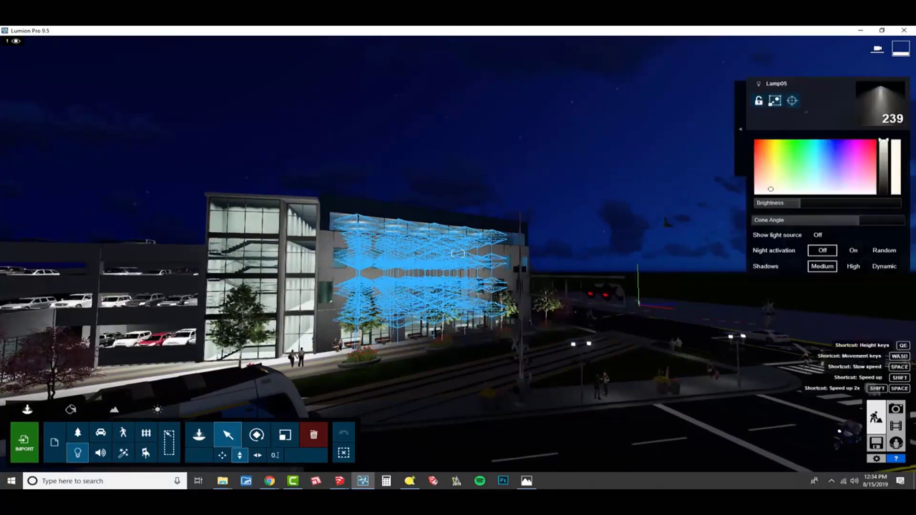
{"action": "key", "text": "d"}
{"action": "right_click_drag", "start_coordinate": [458, 254], "coordinate": [381, 253]}
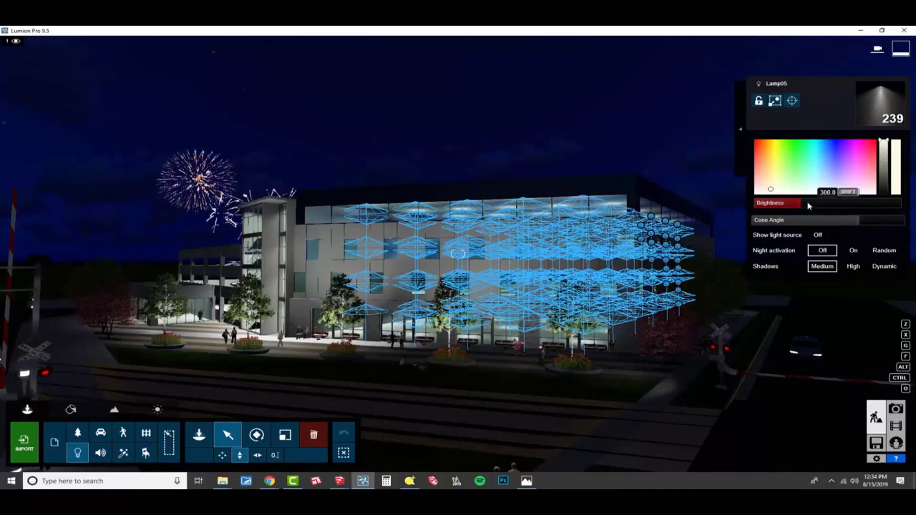
{"action": "left_click_drag", "start_coordinate": [864, 221], "coordinate": [903, 220]}
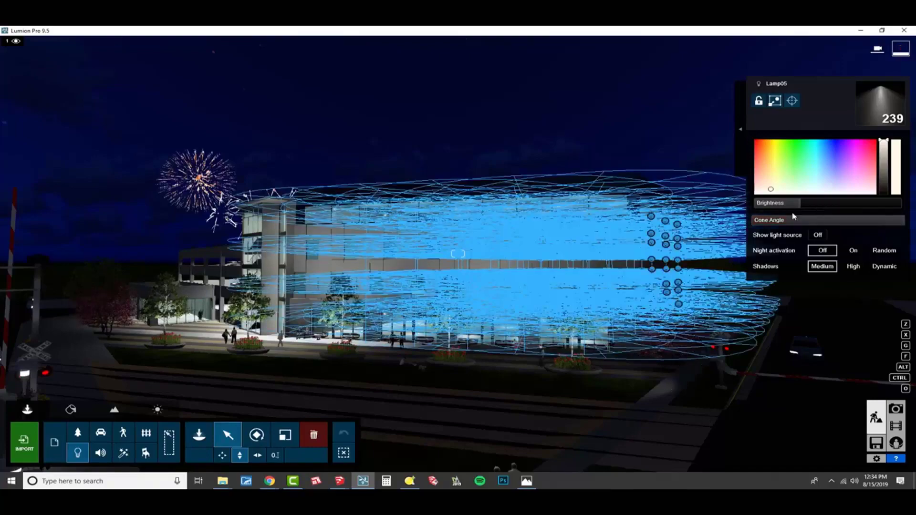
Try different brightness levels on the selected spotlights while viewing the top-floor ceiling, ending at the original brightness.
{"action": "key", "text": "w"}
{"action": "scroll", "coordinate": [490, 210], "scroll_direction": "up", "scroll_amount": 5}
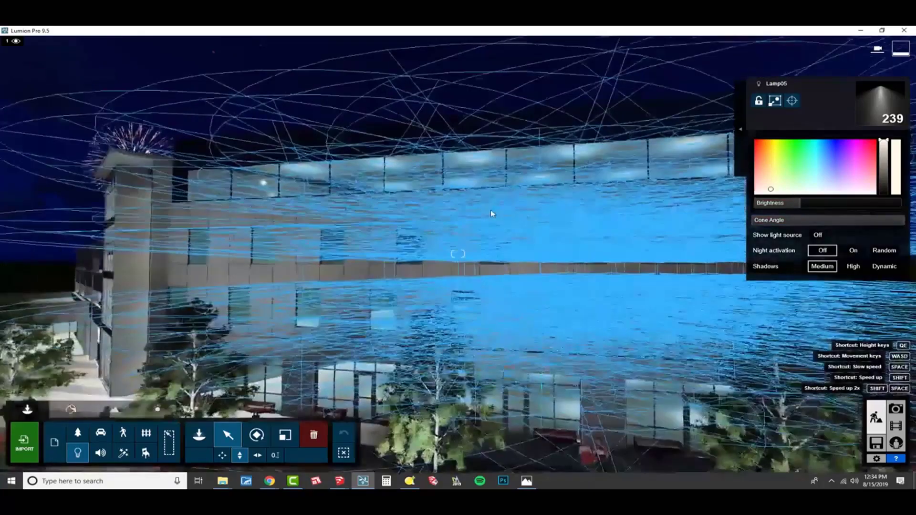
{"action": "left_click_drag", "start_coordinate": [792, 202], "coordinate": [806, 216]}
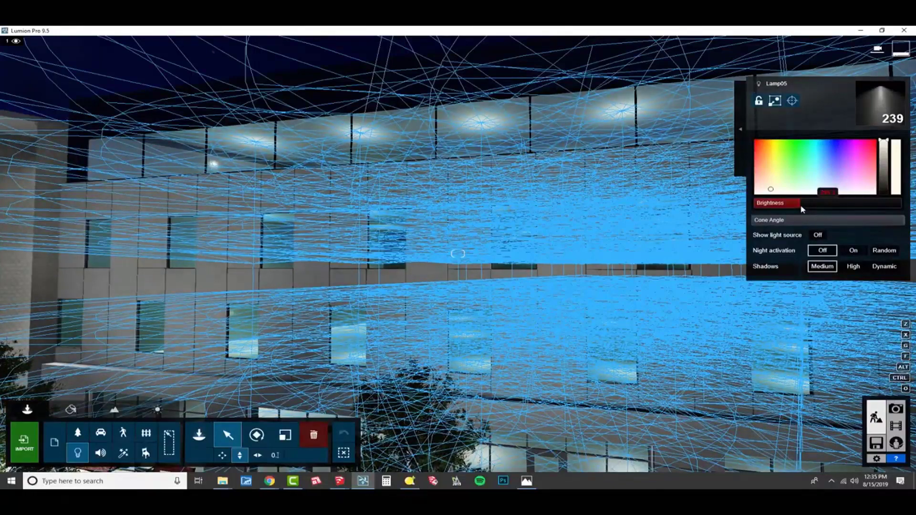
{"action": "key", "text": "BackSpace"}
{"action": "key", "text": "BackSpace"}
{"action": "key", "text": "BackSpace"}
{"action": "type", "text": "50"}
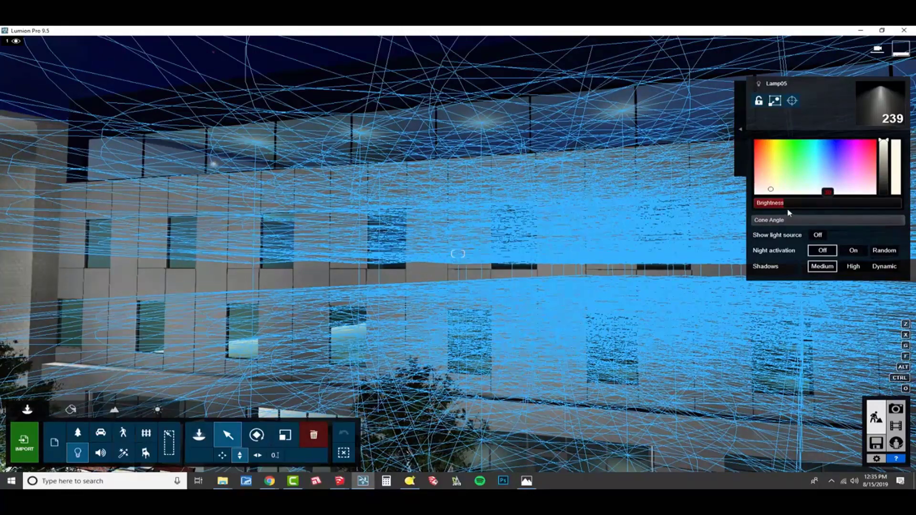
{"action": "type", "text": "0"}
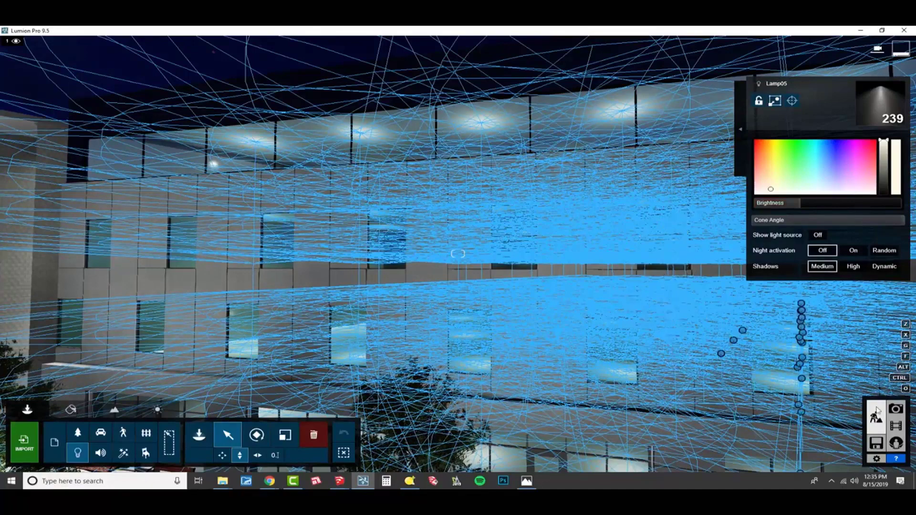
Restore the saved camera of photo 1 in Photo mode and add the Global Illumination effect with its spotlight preview on.
{"action": "left_click", "coordinate": [895, 409]}
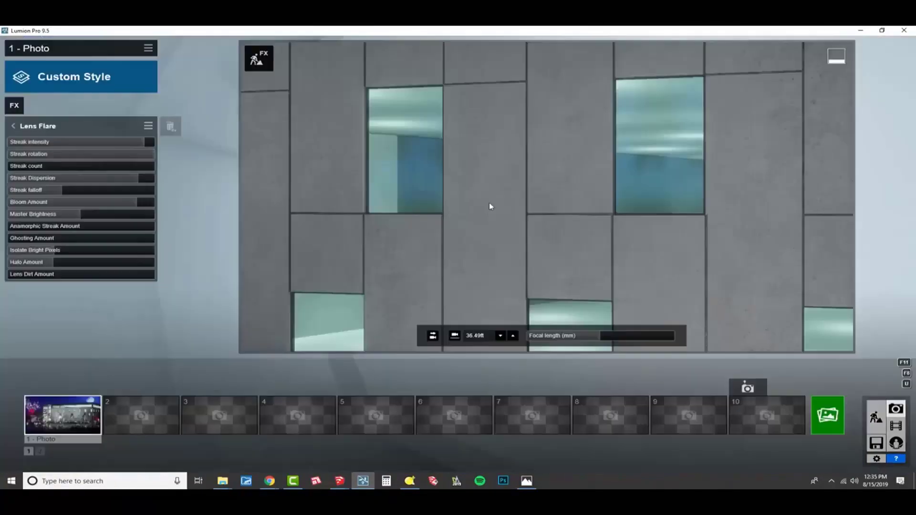
{"action": "left_click", "coordinate": [80, 419]}
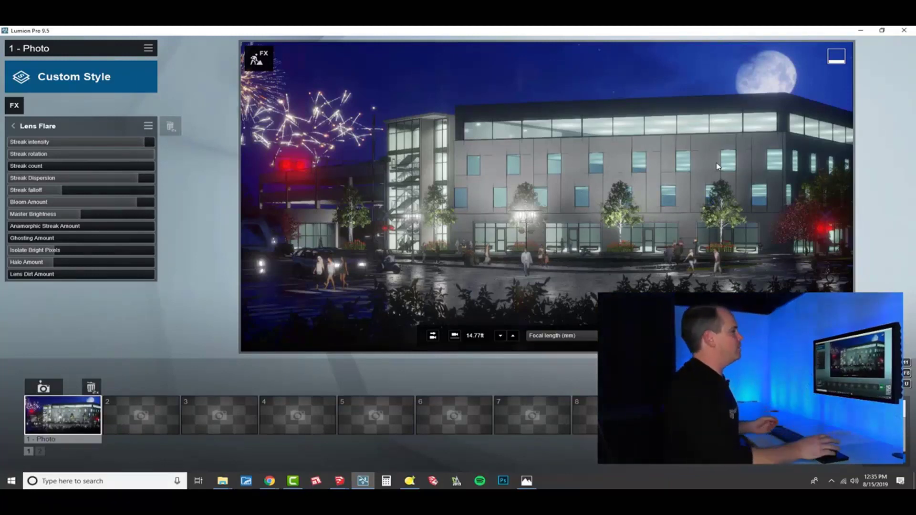
{"action": "left_click", "coordinate": [14, 105]}
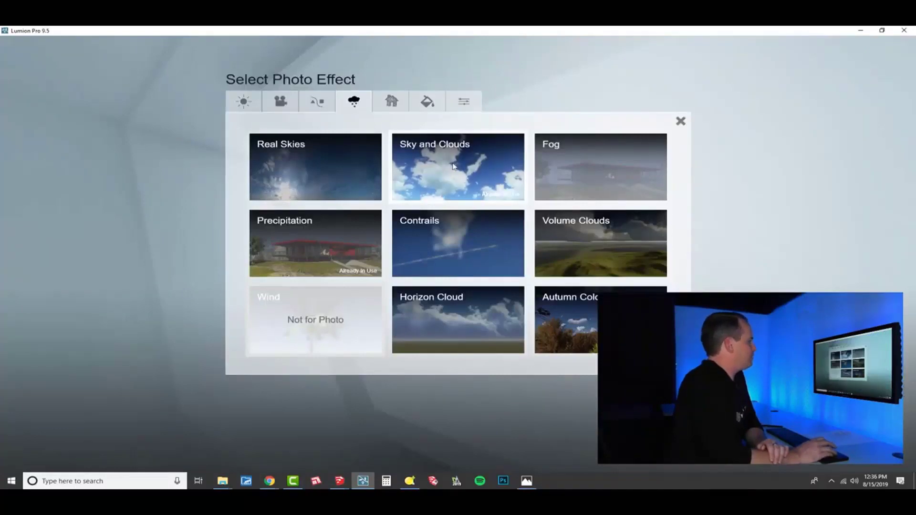
{"action": "left_click", "coordinate": [243, 101]}
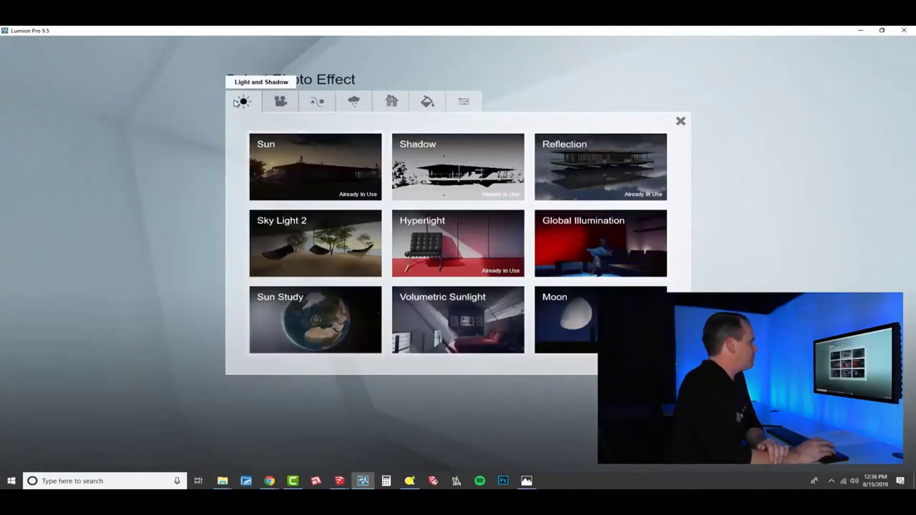
{"action": "left_click", "coordinate": [607, 246]}
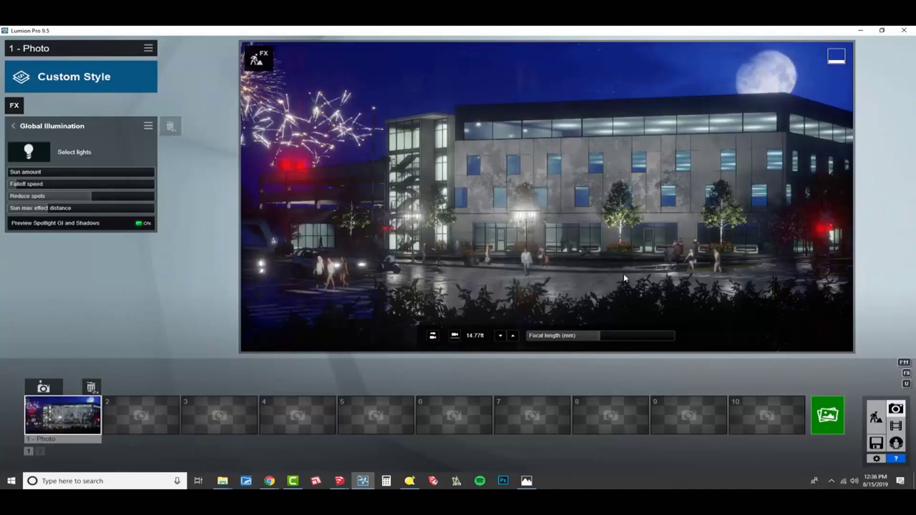
{"action": "left_click", "coordinate": [95, 232]}
{"action": "left_click", "coordinate": [95, 230]}
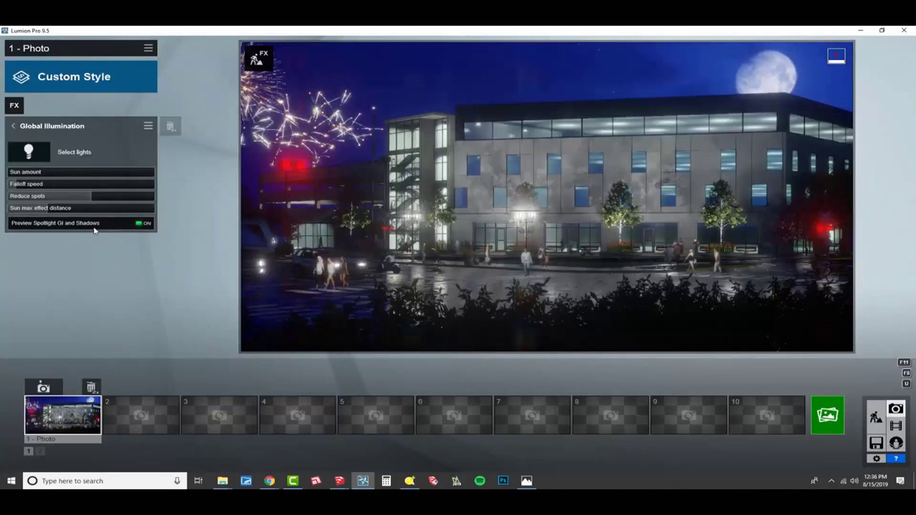
Open the light selection of the Global Illumination effect and pick six of the office building's spotlights, mainly along the top floor.
{"action": "left_click", "coordinate": [29, 152]}
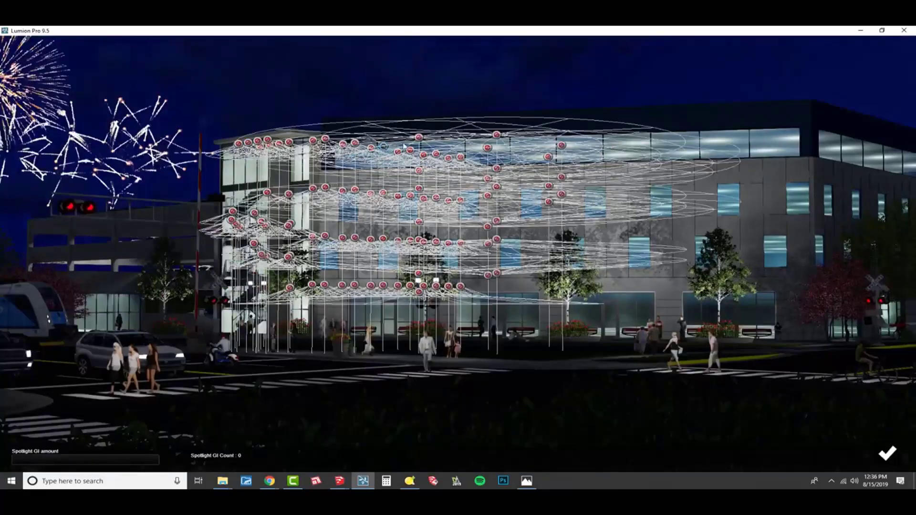
{"action": "left_click", "coordinate": [677, 177]}
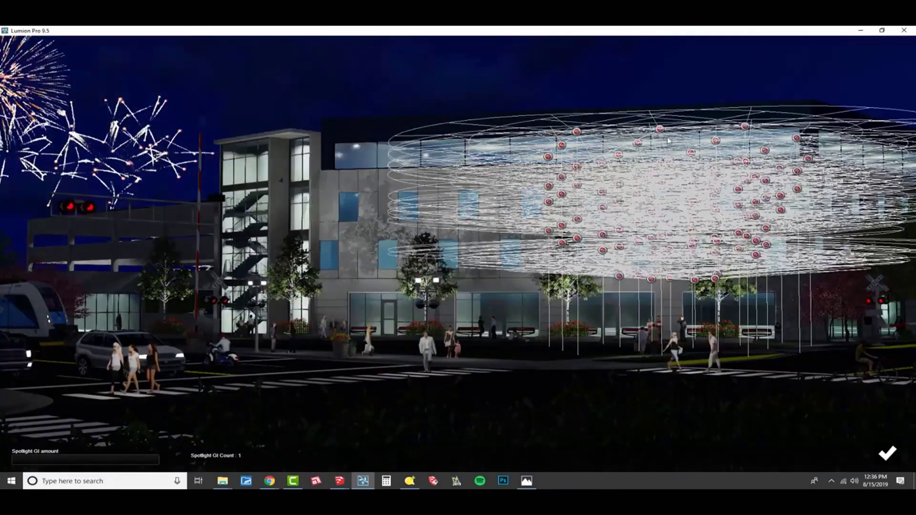
{"action": "left_click", "coordinate": [739, 190]}
{"action": "left_click", "coordinate": [795, 138]}
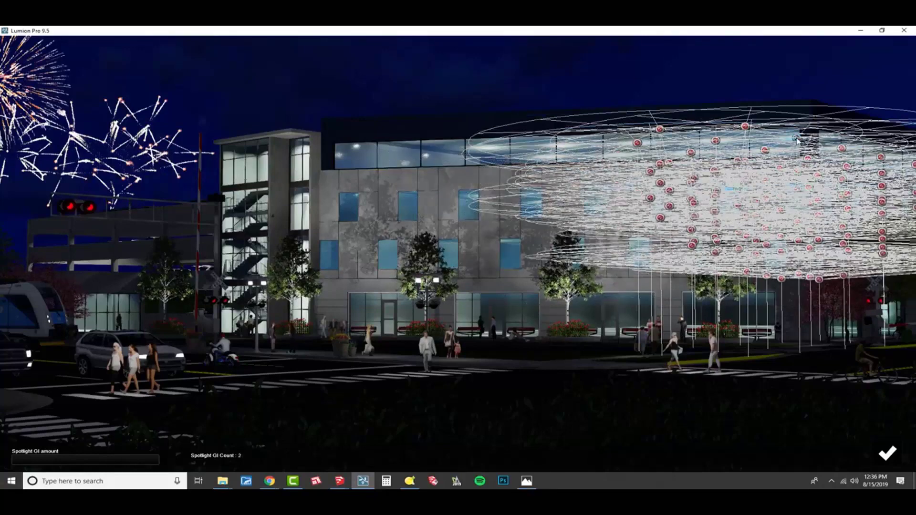
{"action": "left_click", "coordinate": [746, 127]}
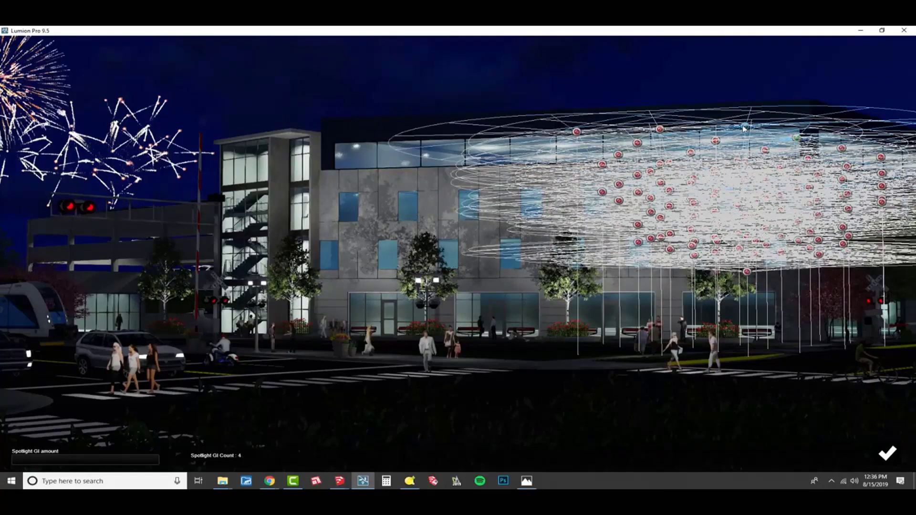
{"action": "left_click", "coordinate": [690, 151]}
{"action": "left_click", "coordinate": [419, 138]}
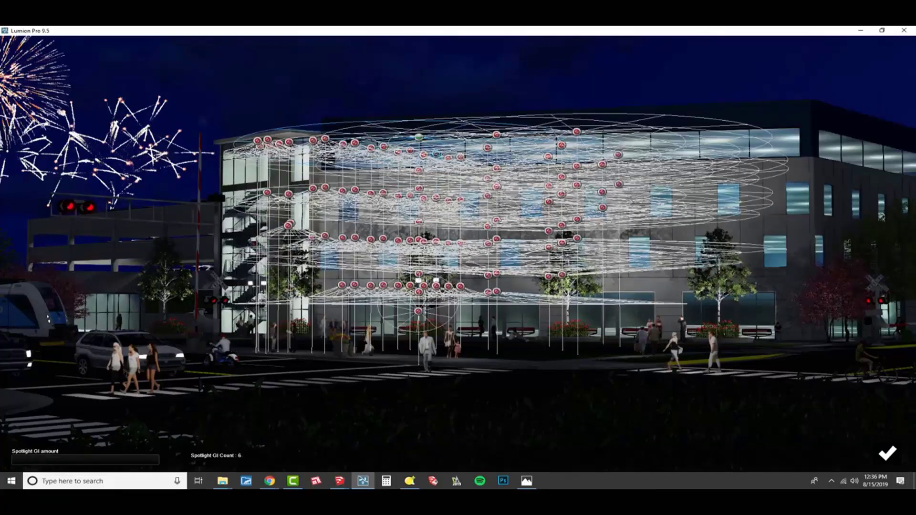
Add five more top-floor spotlights to the Global Illumination selection from a viewpoint nearer the stair tower.
{"action": "right_click_drag", "start_coordinate": [436, 154], "coordinate": [621, 168]}
{"action": "key", "text": "a"}
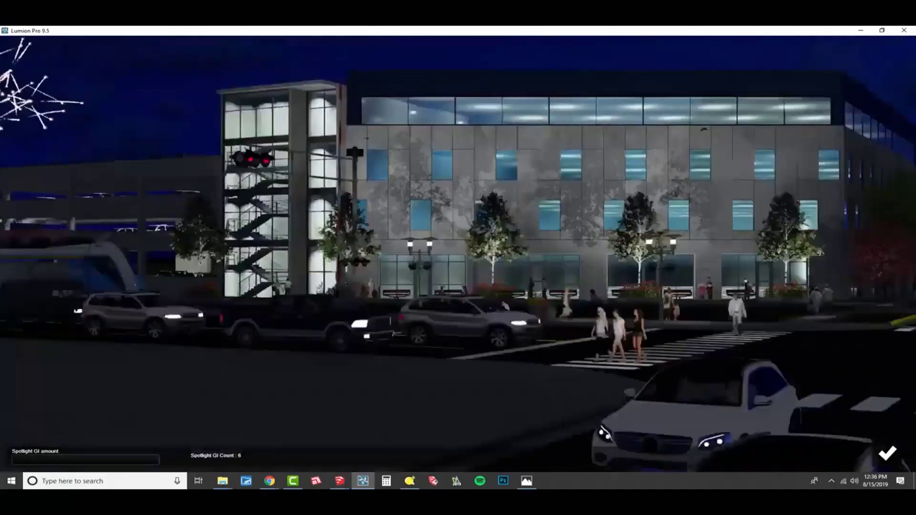
{"action": "key", "text": "a"}
{"action": "right_click_drag", "start_coordinate": [334, 143], "coordinate": [424, 139]}
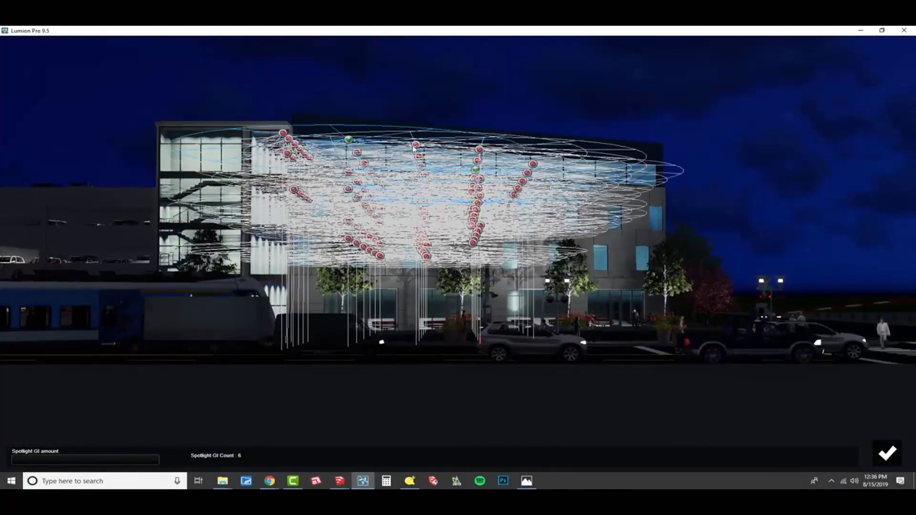
{"action": "left_click", "coordinate": [415, 144]}
{"action": "left_click", "coordinate": [479, 149]}
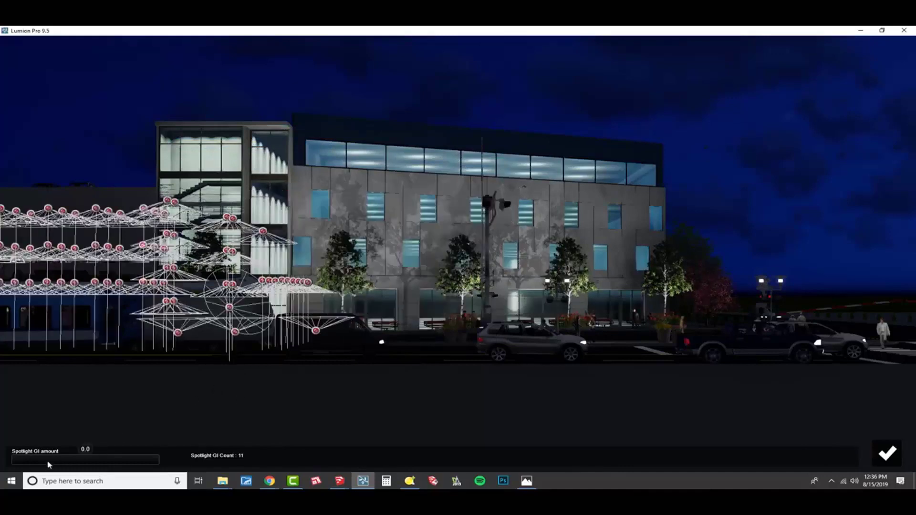
Try the maximum Spotlight GI amount of 5000, settle on slightly over half the range, and accept the light selection.
{"action": "left_click_drag", "start_coordinate": [30, 465], "coordinate": [167, 469]}
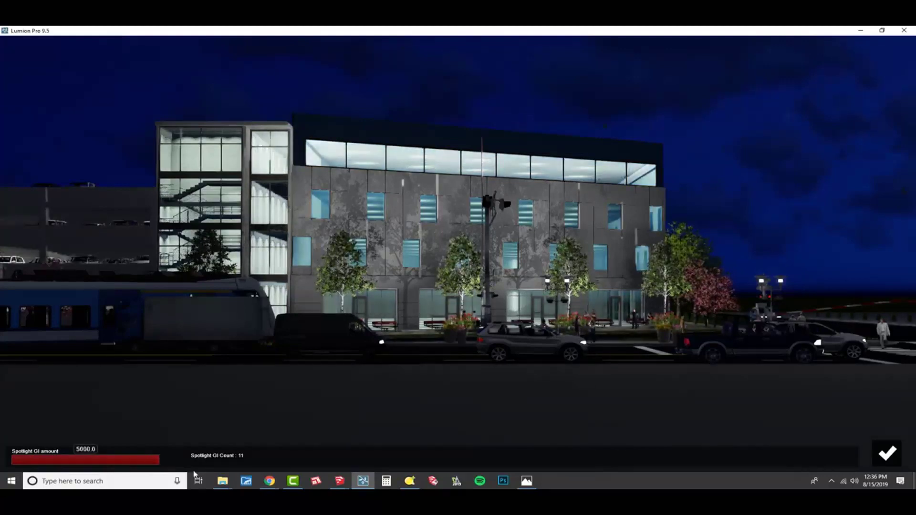
{"action": "mouse_move", "coordinate": [94, 467]}
{"action": "left_mouse_down"}
{"action": "mouse_move", "coordinate": [64, 467]}
{"action": "mouse_move", "coordinate": [112, 469]}
{"action": "mouse_move", "coordinate": [106, 463]}
{"action": "left_mouse_up"}
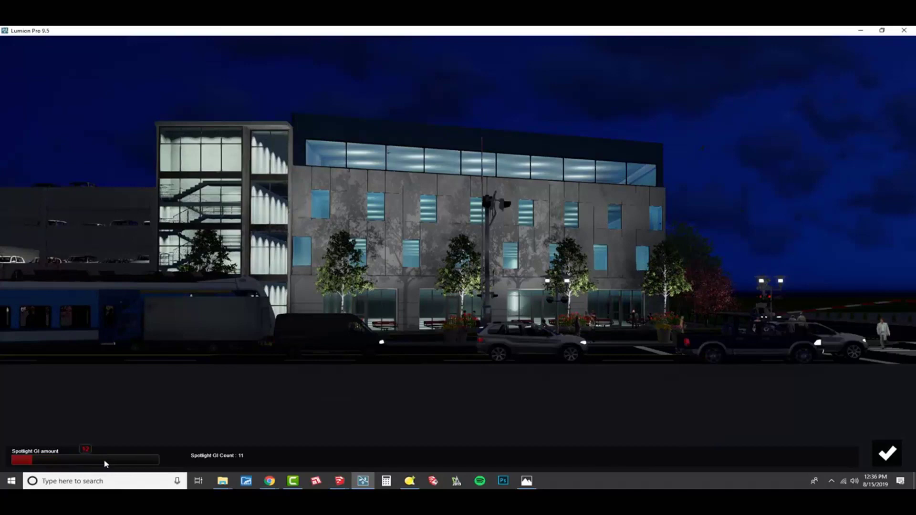
{"action": "left_click", "coordinate": [105, 461]}
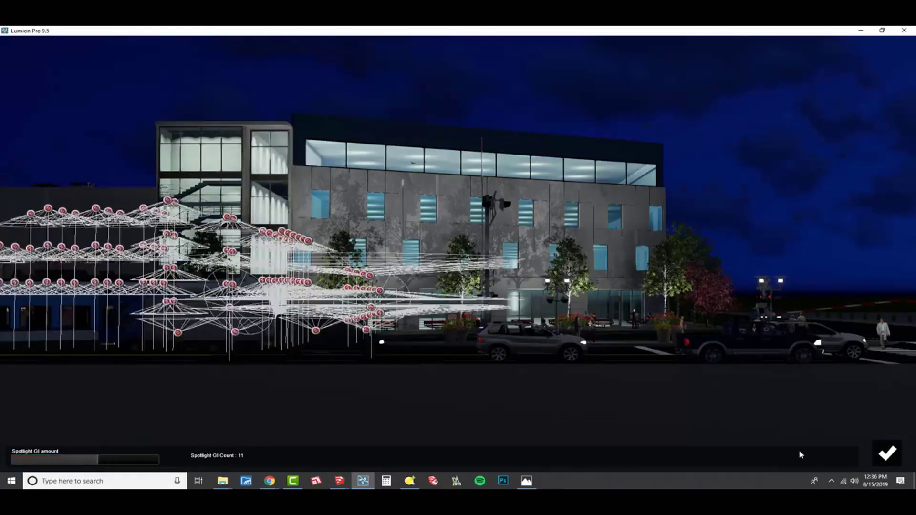
{"action": "left_click", "coordinate": [887, 453]}
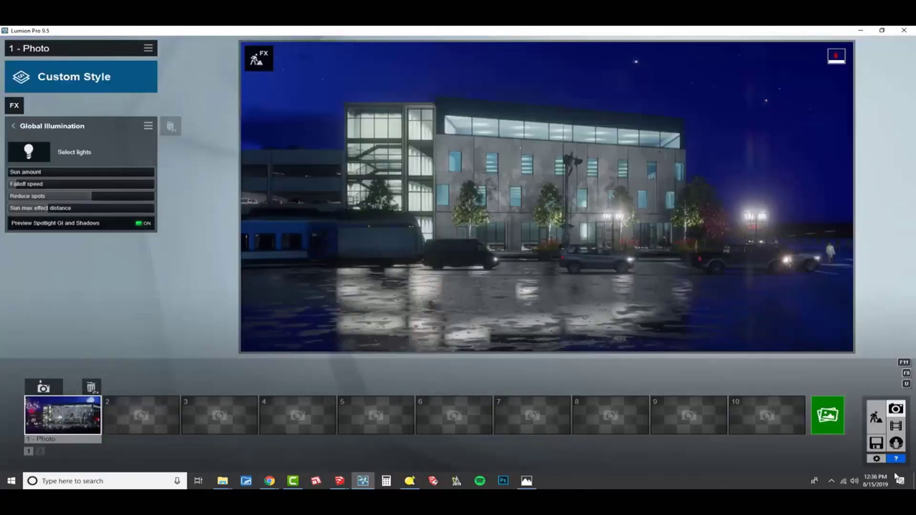
Restore the photo 1 camera and compare the night view with Preview Spotlight GI and Shadows off and on.
{"action": "left_click", "coordinate": [80, 419]}
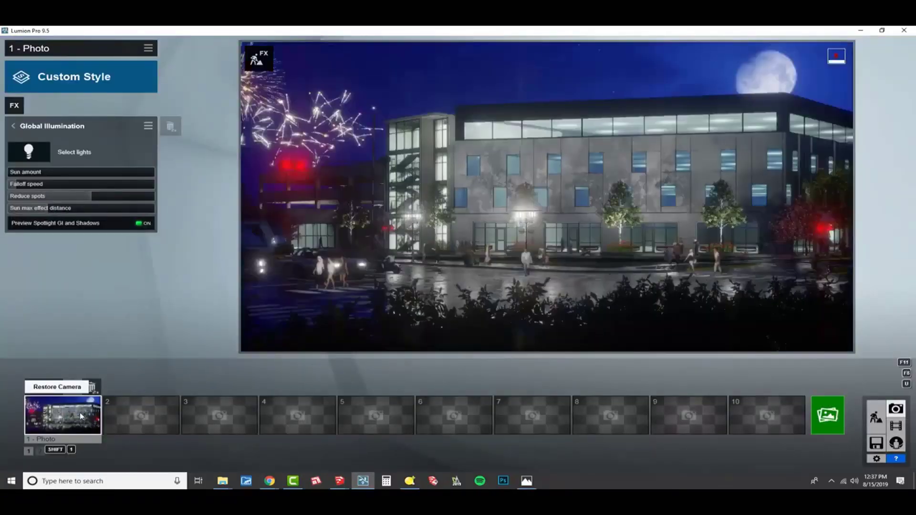
{"action": "left_click", "coordinate": [95, 225]}
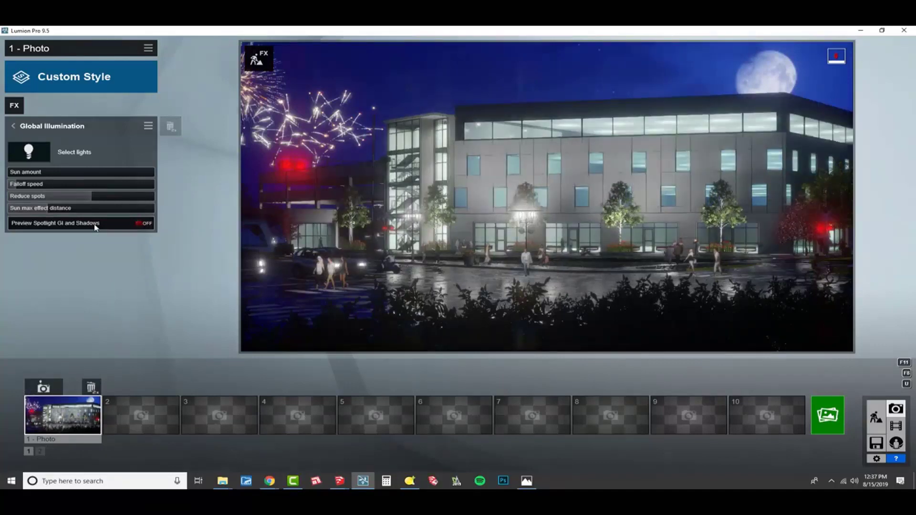
{"action": "left_click", "coordinate": [95, 225]}
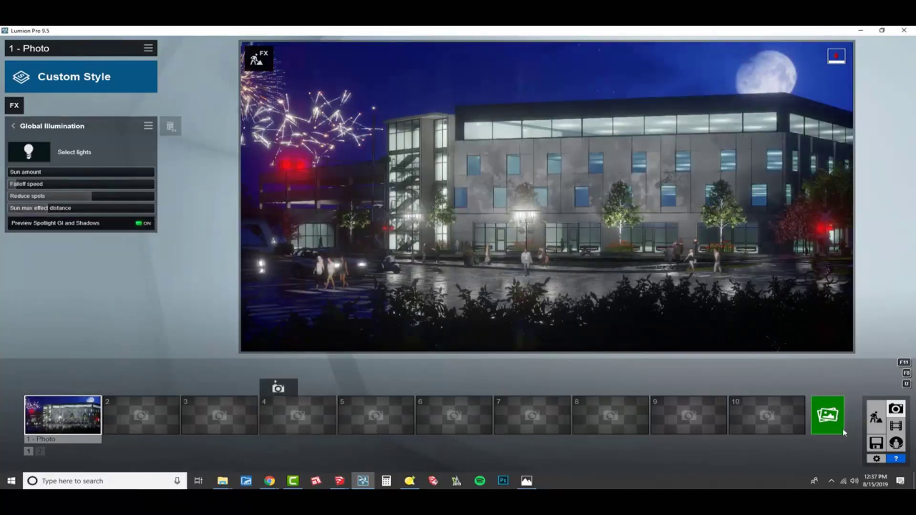
Render the current shot at Desktop size (1920x1080) as a JPG named 03 in the TEMP folder and open the finished image.
{"action": "left_click", "coordinate": [830, 416]}
{"action": "left_click", "coordinate": [375, 368]}
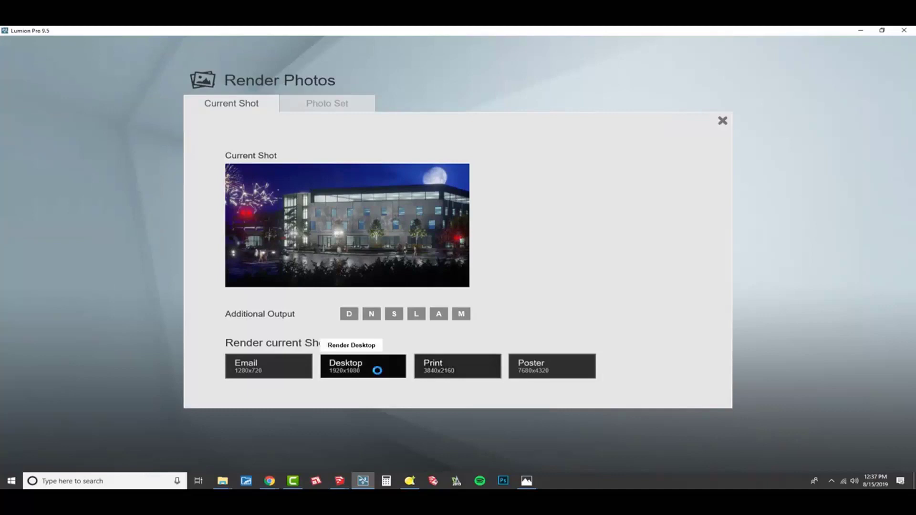
{"action": "type", "text": "03"}
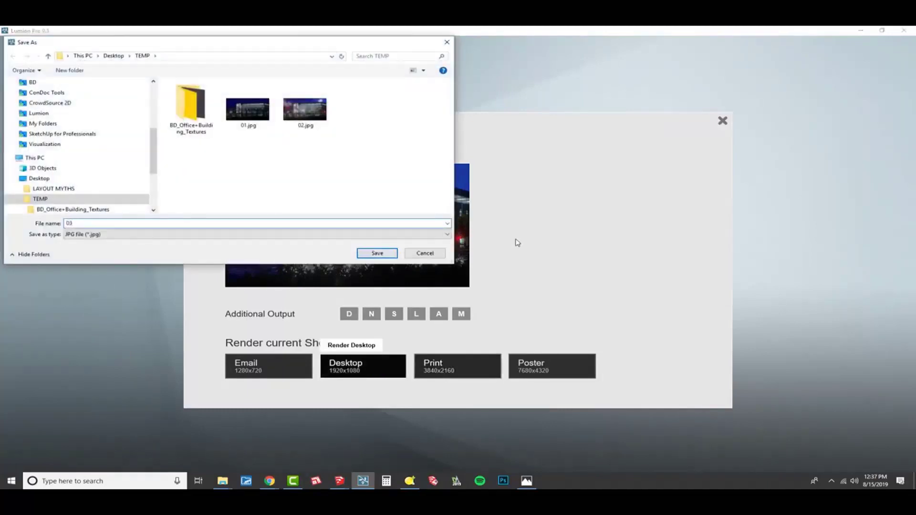
{"action": "key", "text": "Return"}
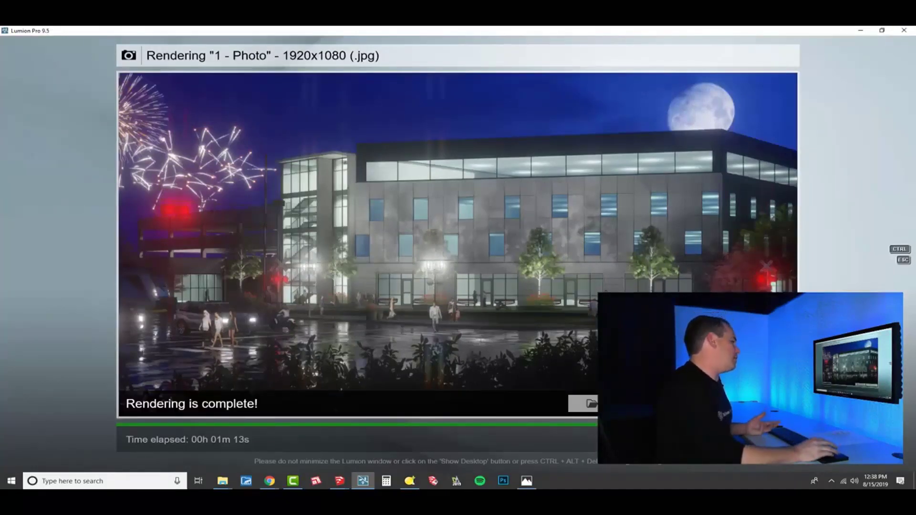
{"action": "left_click", "coordinate": [588, 404]}
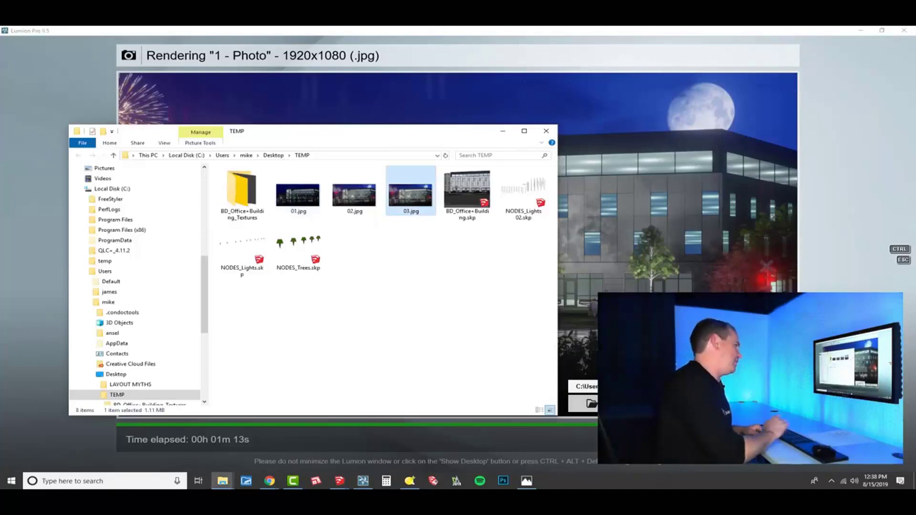
{"action": "key", "text": "Return"}
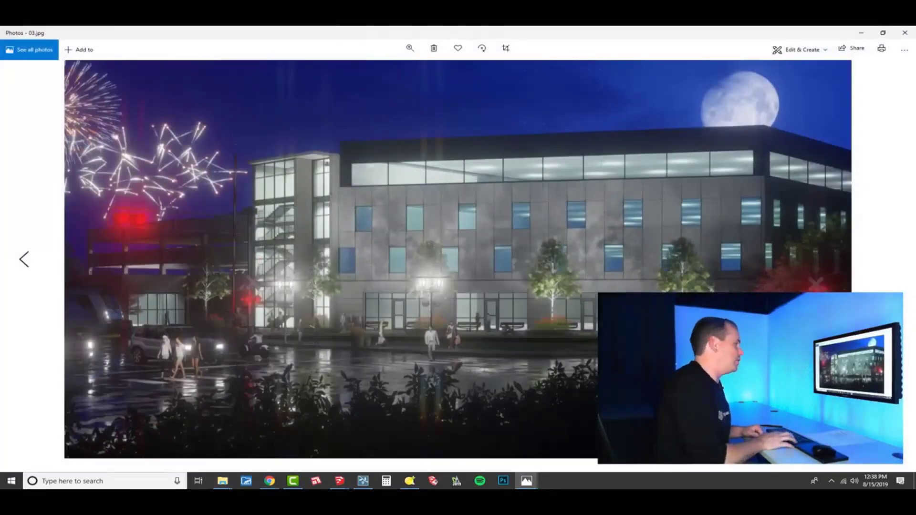
Compare the renders 02.jpg and 03.jpg by alternating between them, examining the lighting on the top-floor ceiling.
{"action": "key", "text": "Left"}
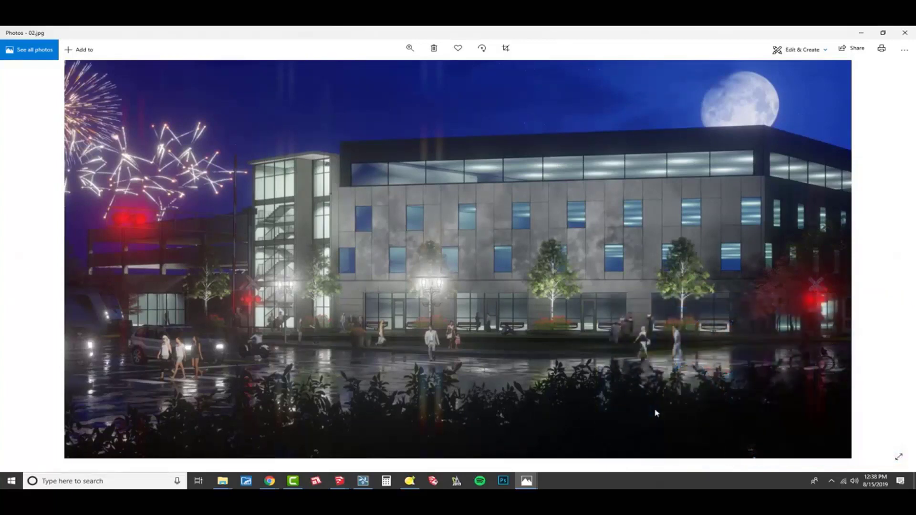
{"action": "key", "text": "Right"}
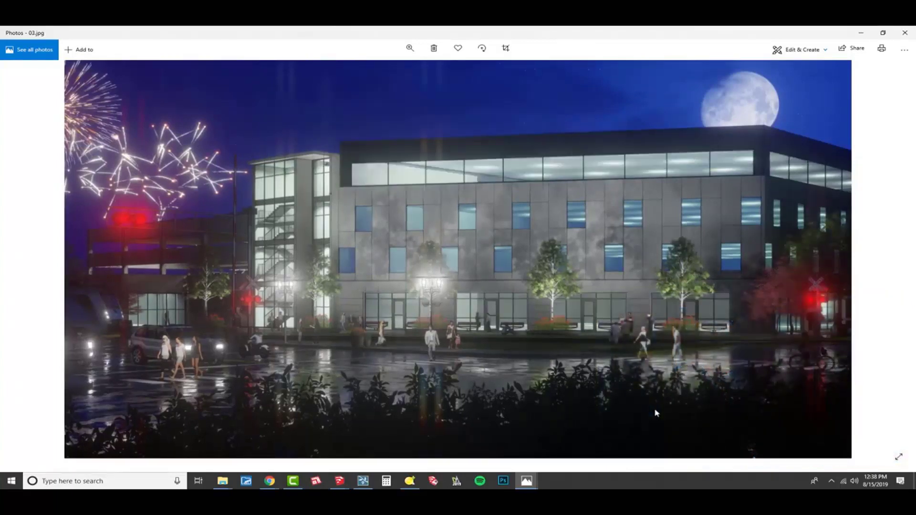
{"action": "key", "text": "Left"}
{"action": "key", "text": "Right"}
{"action": "key", "text": "Left"}
{"action": "key", "text": "Right"}
{"action": "key", "text": "Left"}
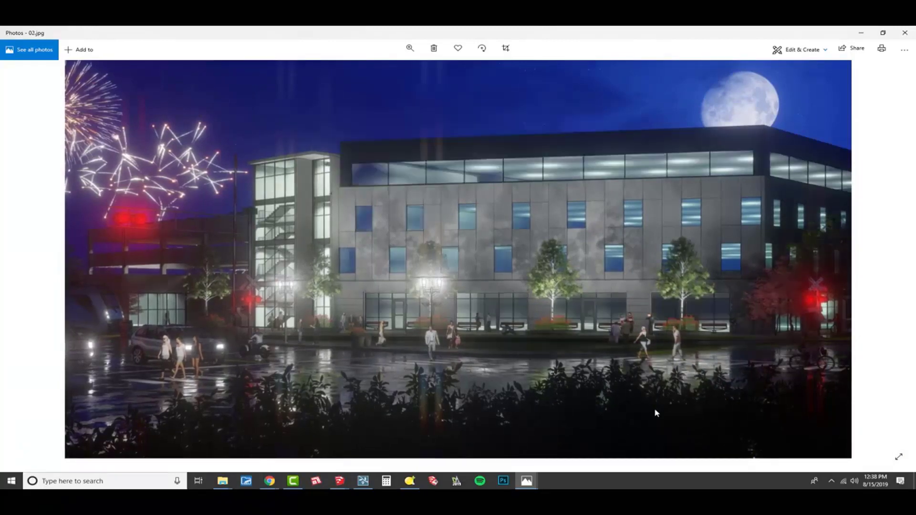
{"action": "key", "text": "Right"}
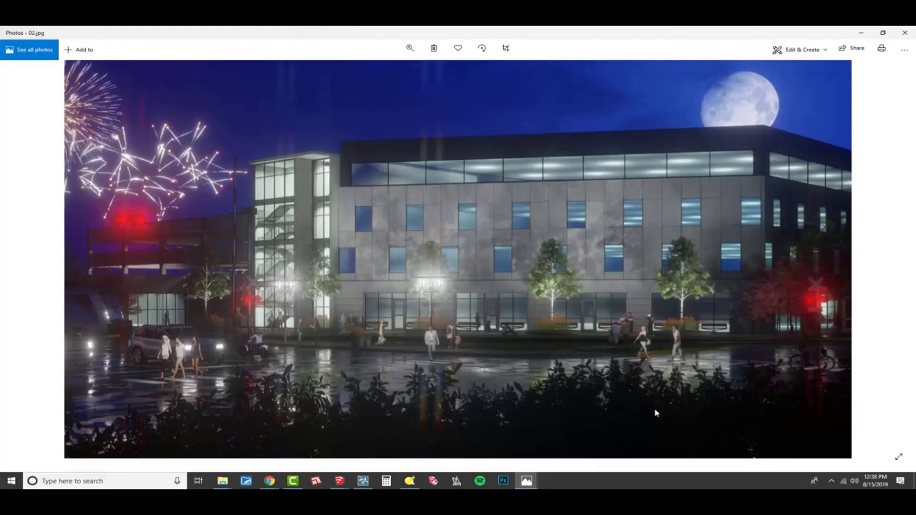
{"action": "key", "text": "Right"}
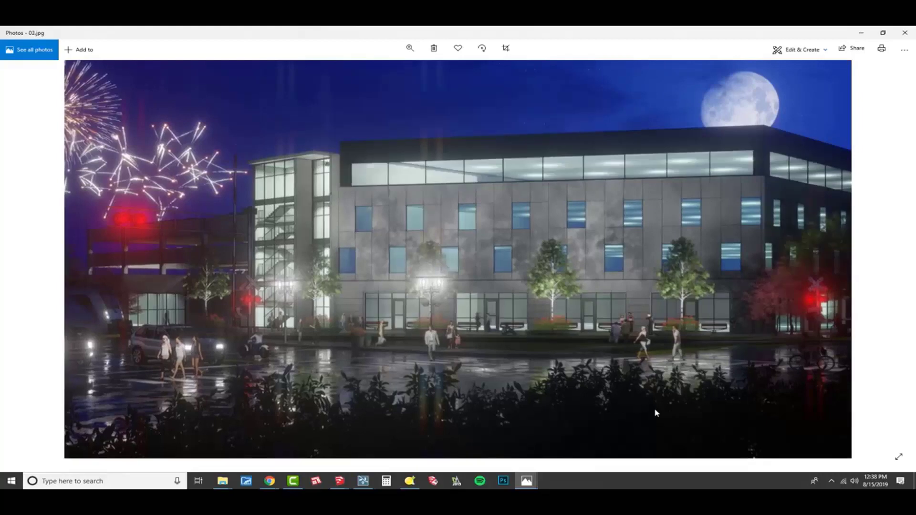
{"action": "key", "text": "Left"}
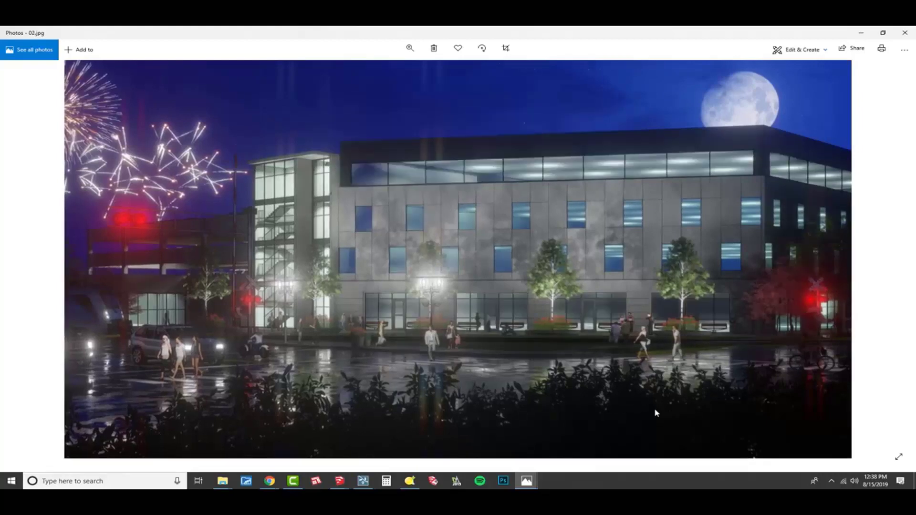
{"action": "key", "text": "Right"}
{"action": "key", "text": "Left"}
{"action": "key", "text": "Right"}
{"action": "key", "text": "Left"}
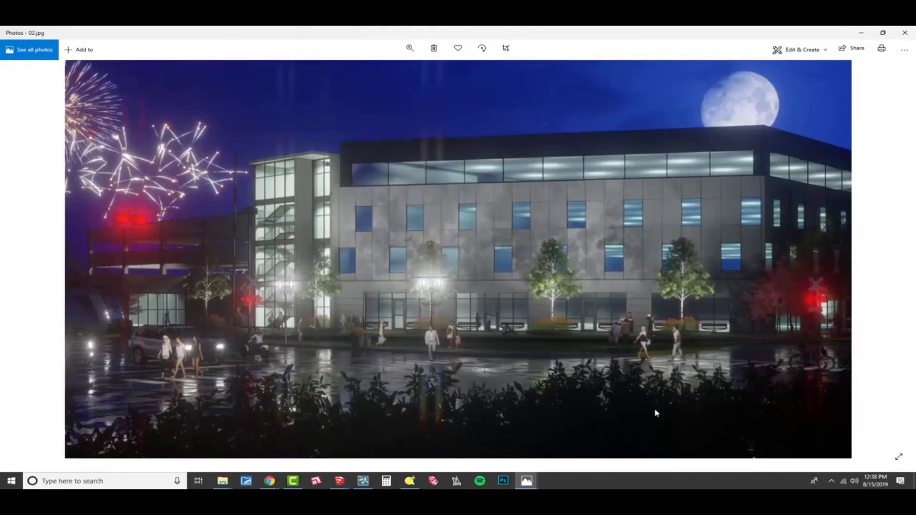